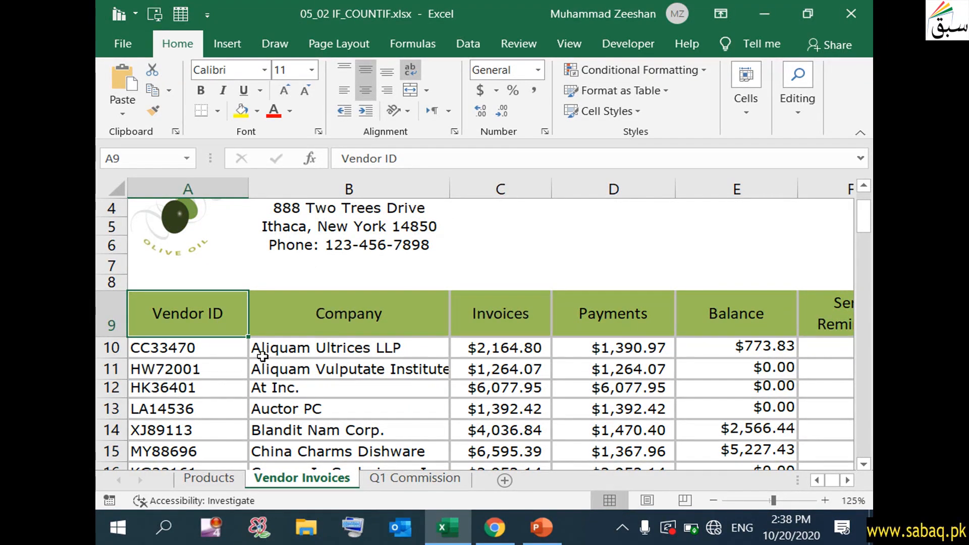
Step: Examine how Invoices, Payments and Balance relate for the vendors in rows 10 and 11, and the empty Send Reminder column
left_click(523, 347)
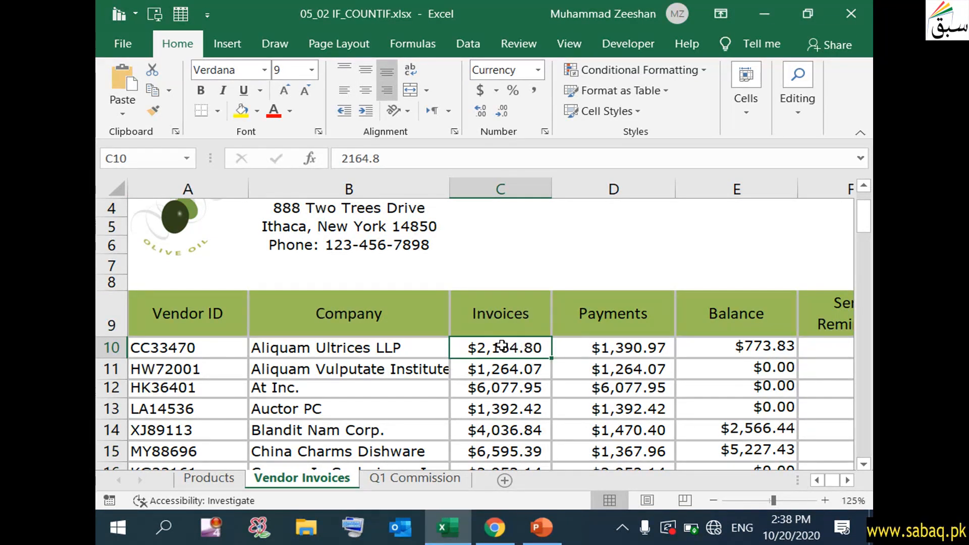
left_click(657, 349)
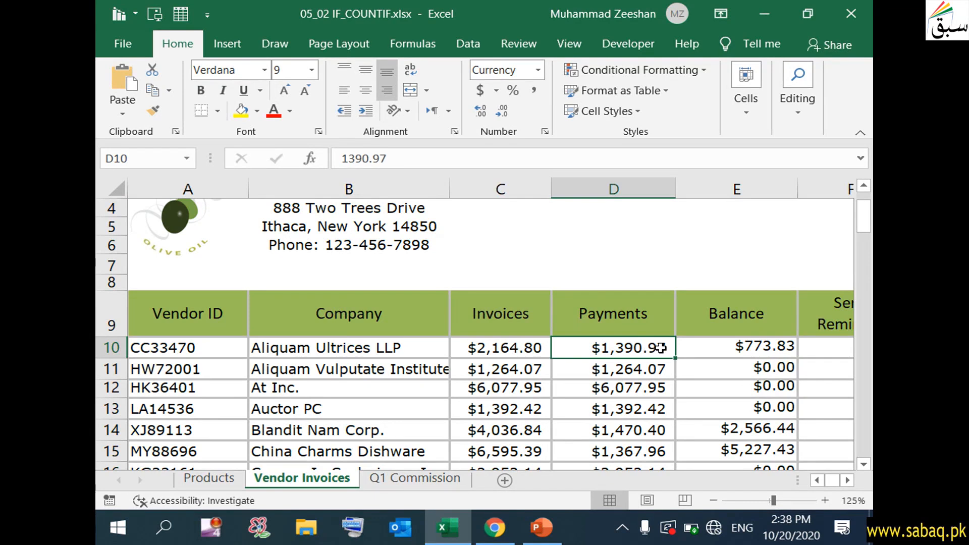
left_click(741, 349)
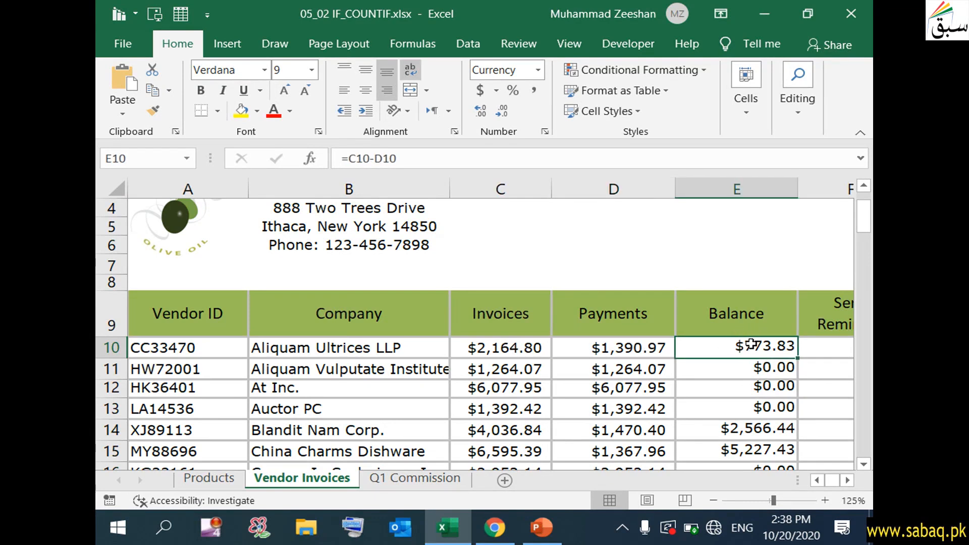
scroll(262, 358, "down", 1)
scroll(489, 381, "up", 1)
left_click(761, 315)
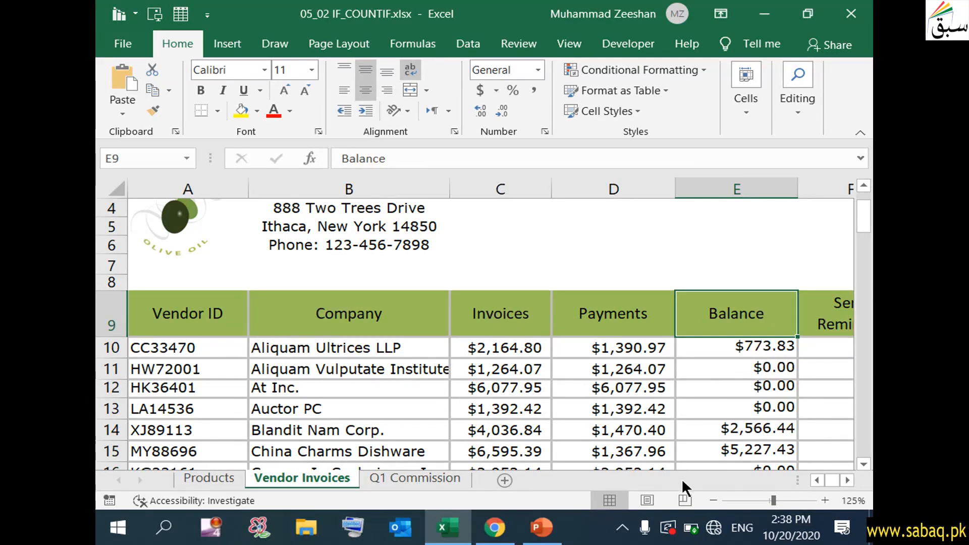
left_click(847, 480)
left_click(752, 350)
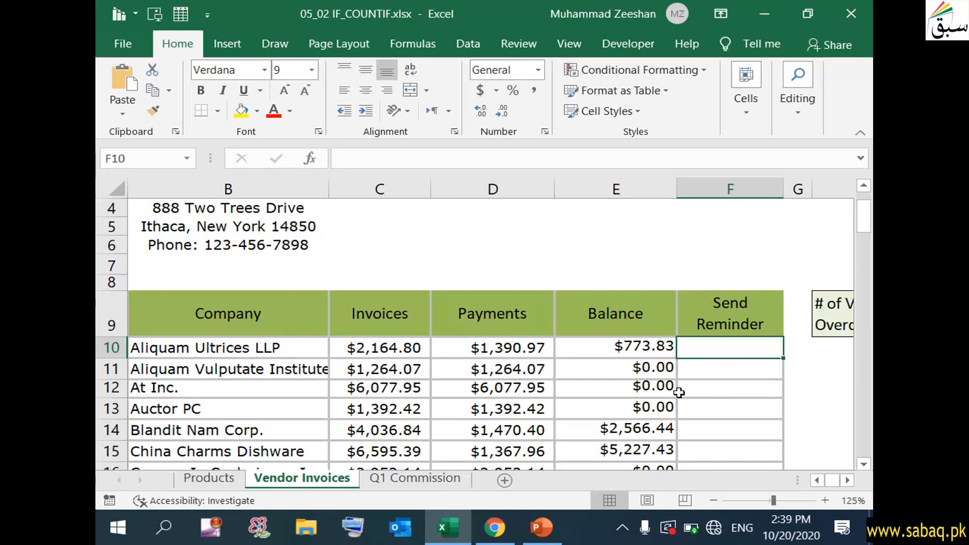
left_click(409, 371)
left_click(478, 371)
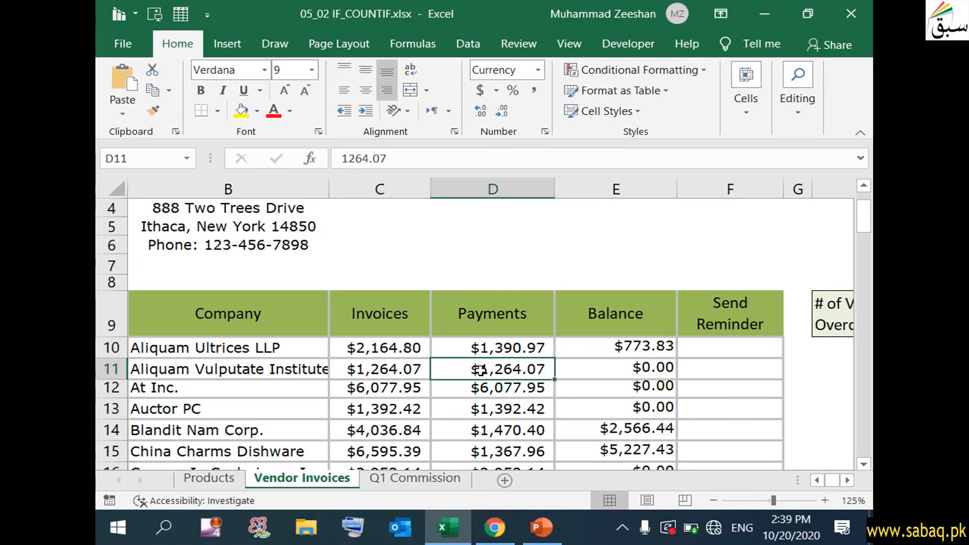
left_click(631, 367)
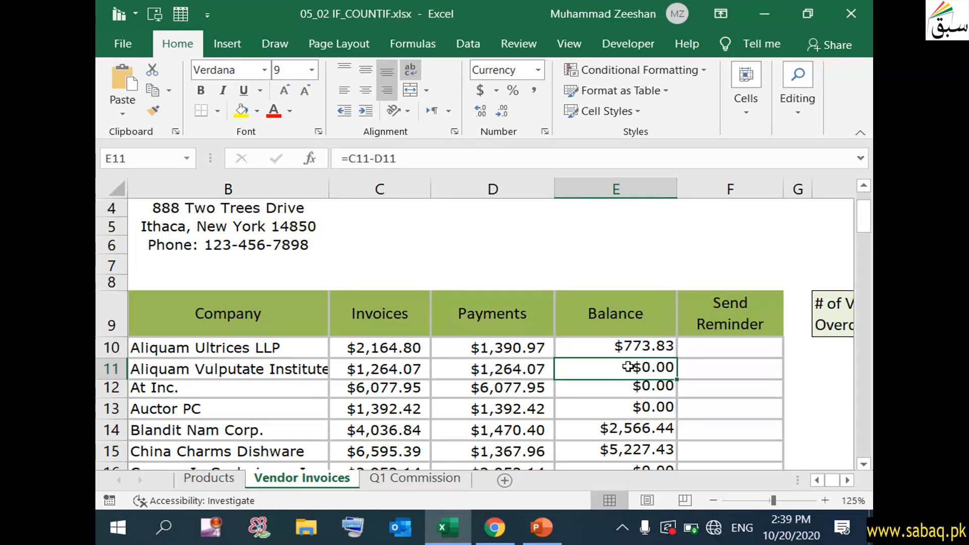
left_click(761, 349)
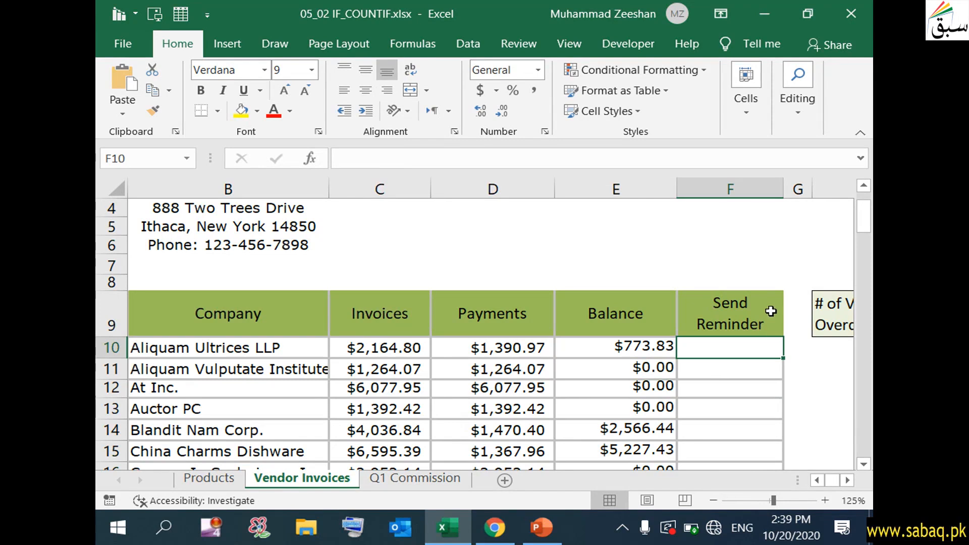
left_click(776, 307)
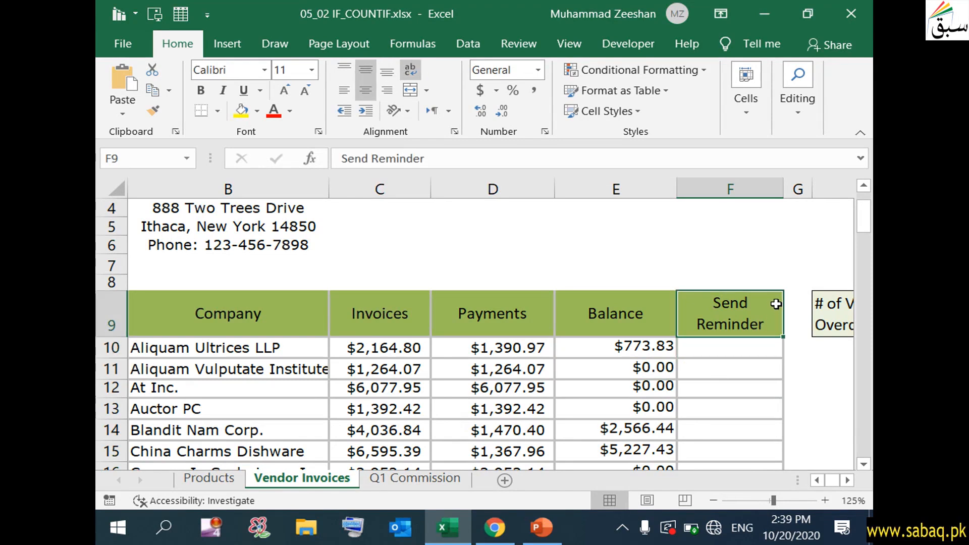
Step: Start an IF function in cell F10, the first entry of the Send Reminder column
left_click(772, 351)
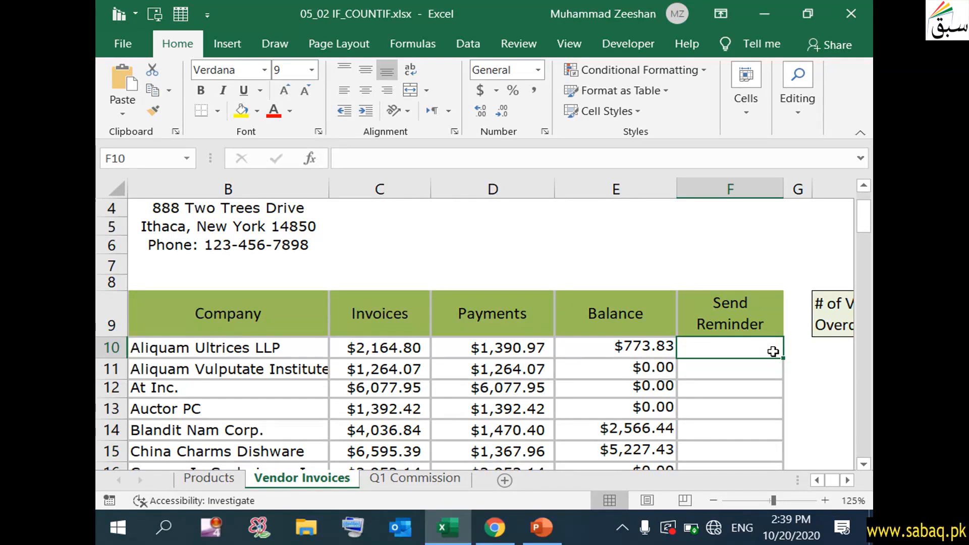
double_click(748, 350)
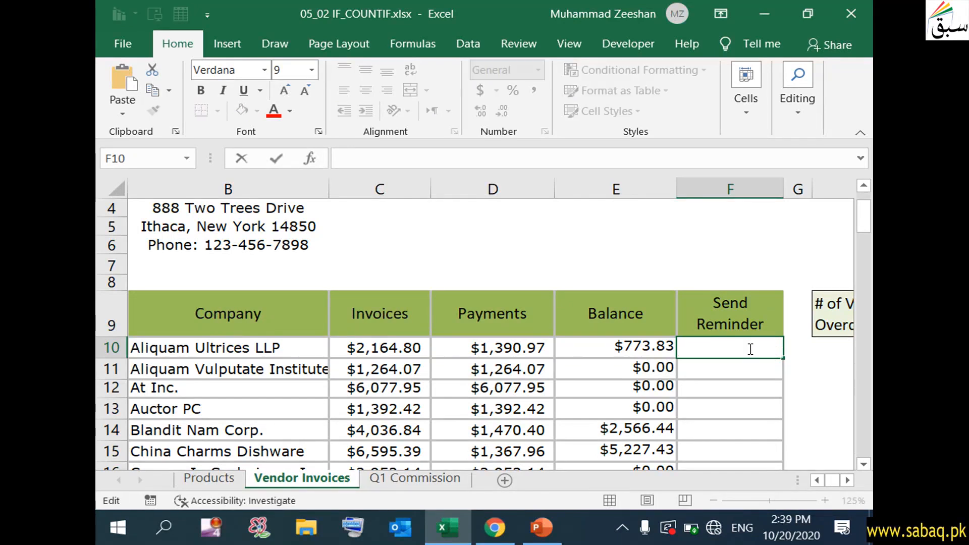
type("if(")
key("BackSpace")
key("BackSpace")
key("BackSpace")
type("=")
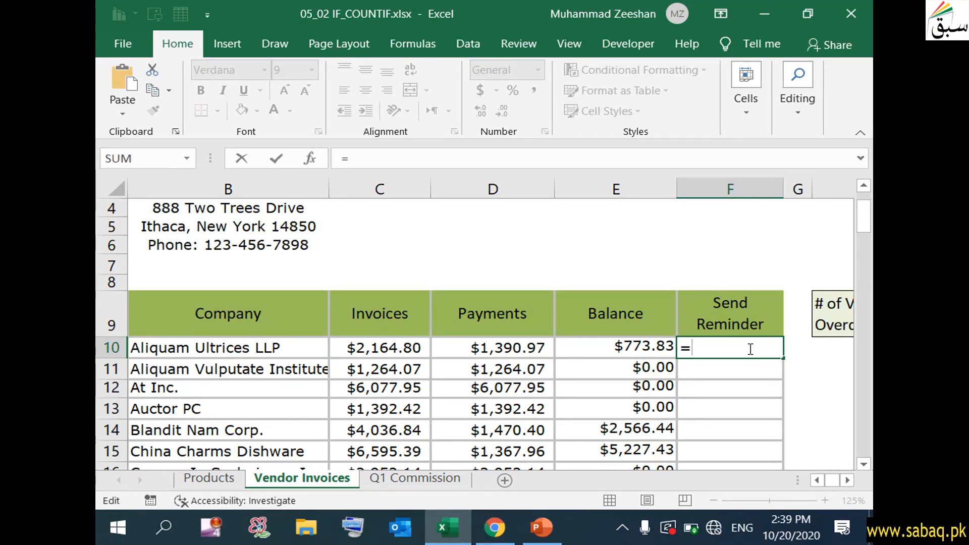
type("I")
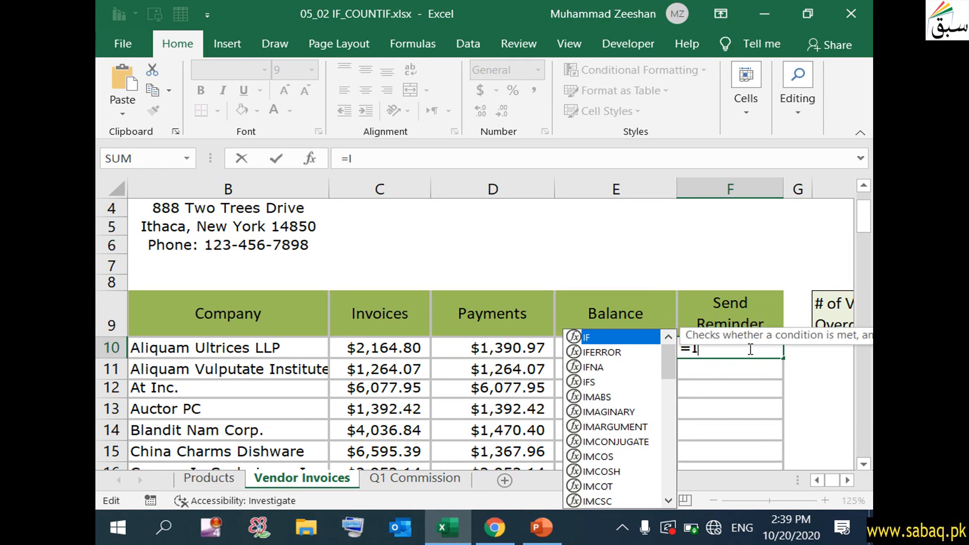
type("F")
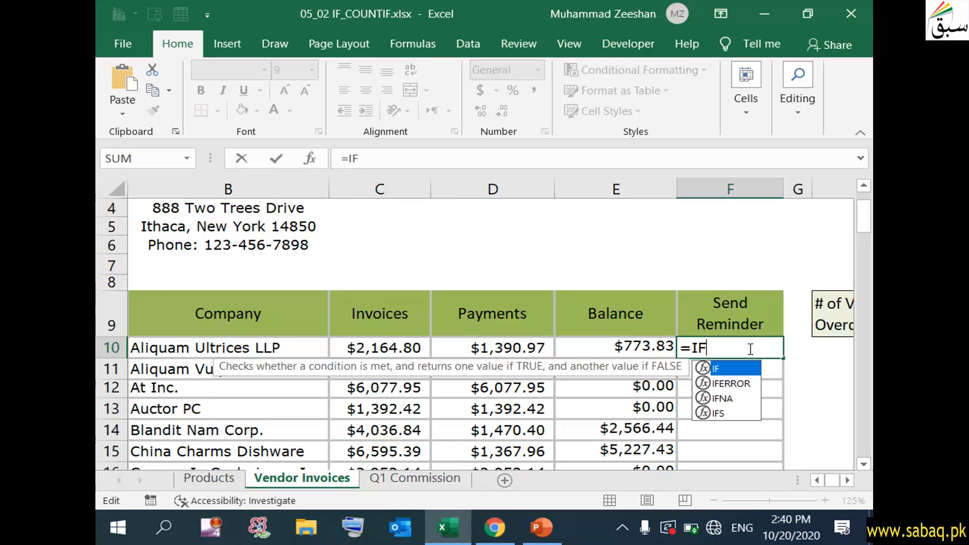
type("(")
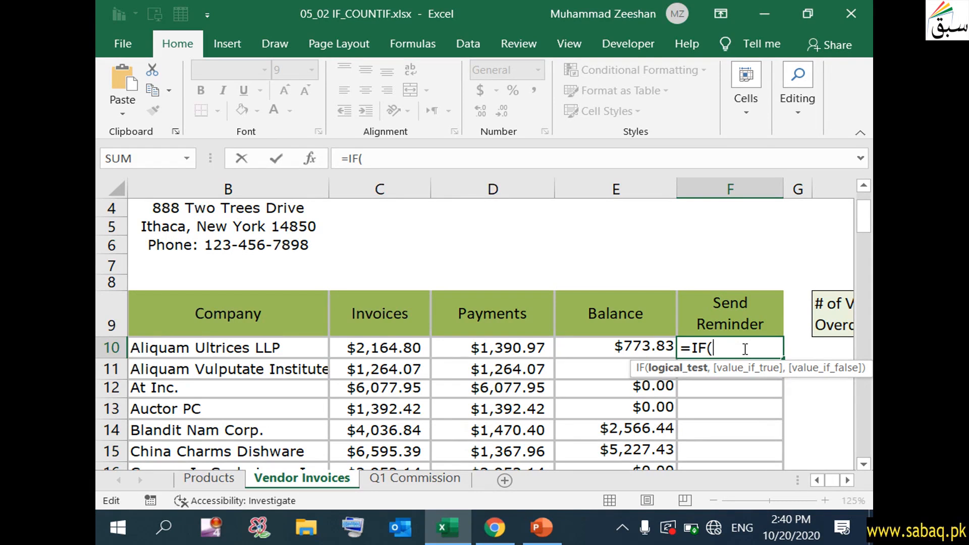
Step: Set the IF function's logical test to E10>0.00, referencing the vendor's balance cell
left_click(648, 347)
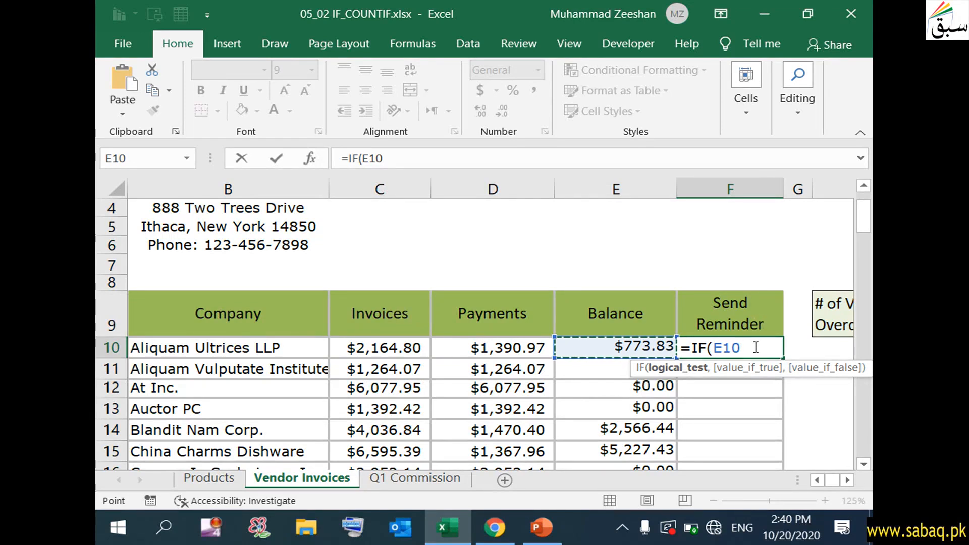
type(">")
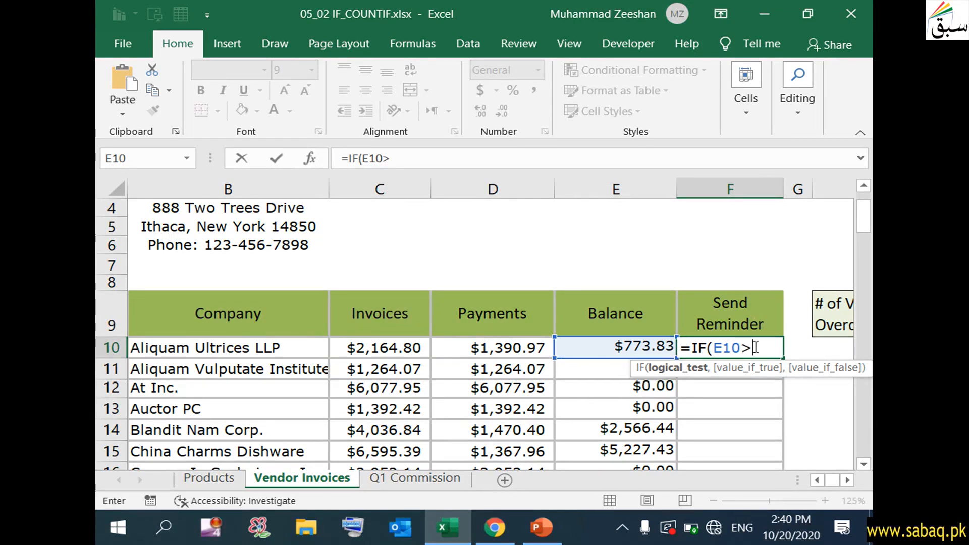
type("0.00")
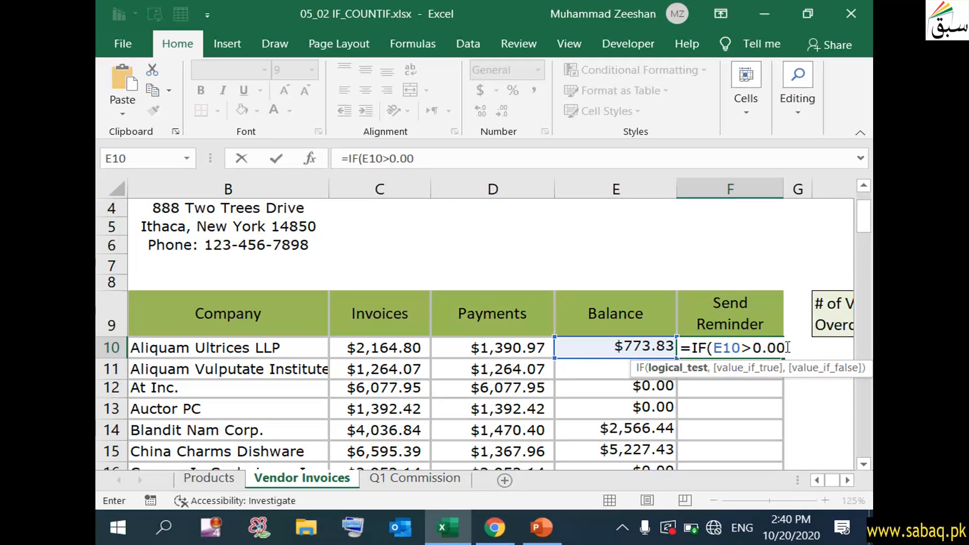
type(",")
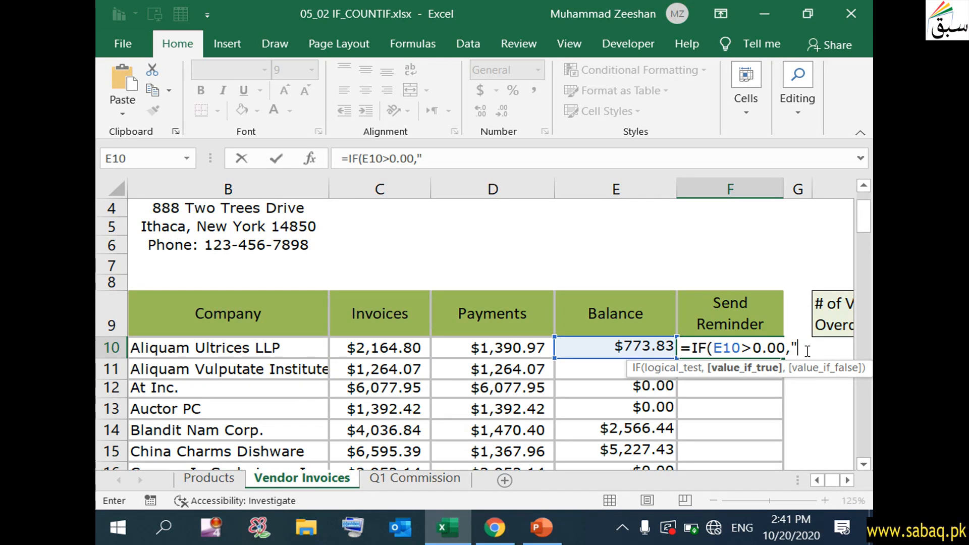
Step: Enter "Send a Reminder letter" as the text returned when the condition is true
type("Send a Reminder ")
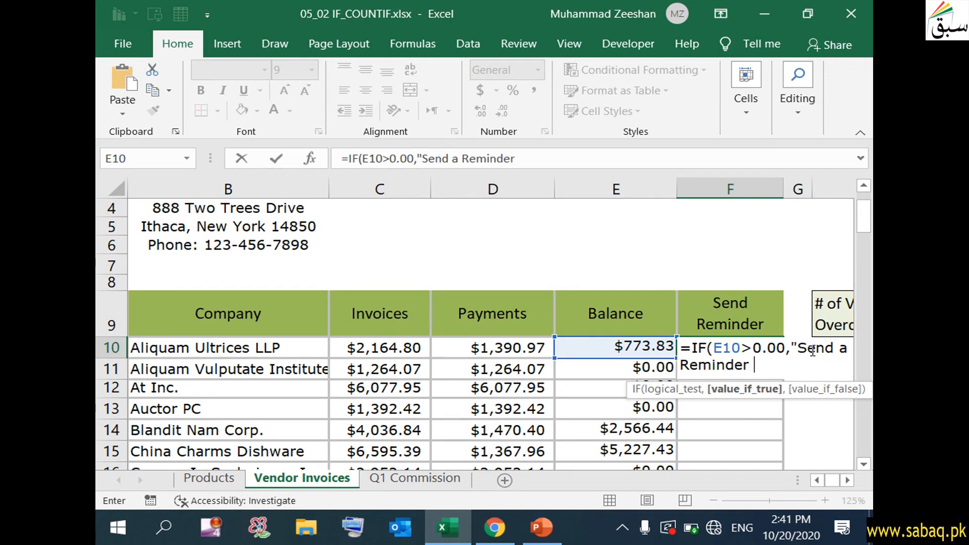
type("letter")
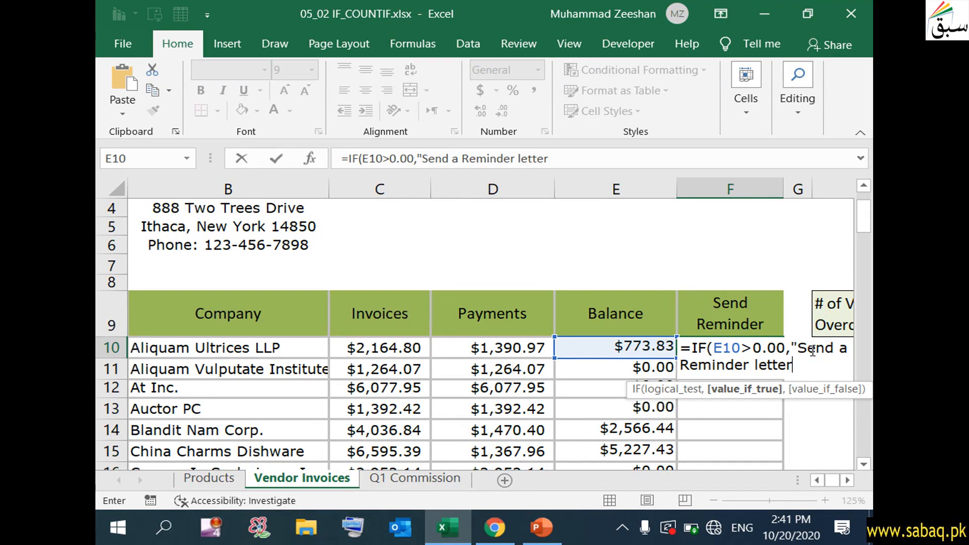
type("\",")
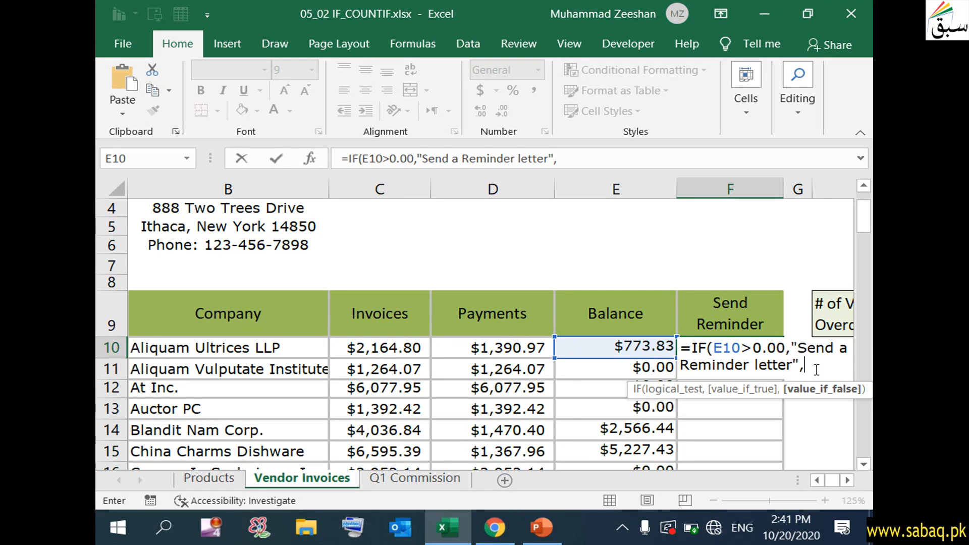
Step: Enter "Don't need a letter" as the text returned when the condition is false and close the formula's parenthesis
type("\"Don't need a letter")
key("BackSpace")
key("BackSpace")
key("BackSpace")
key("BackSpace")
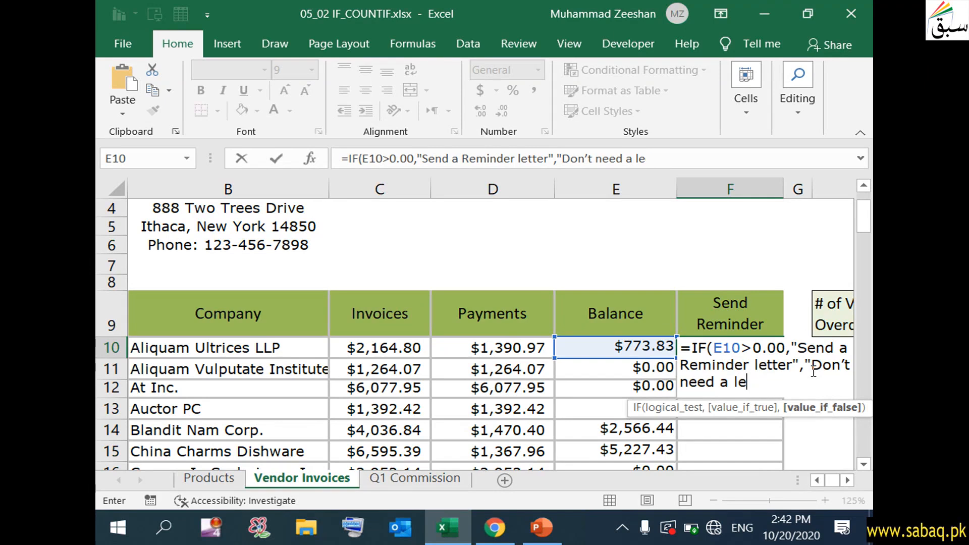
type("tter\")")
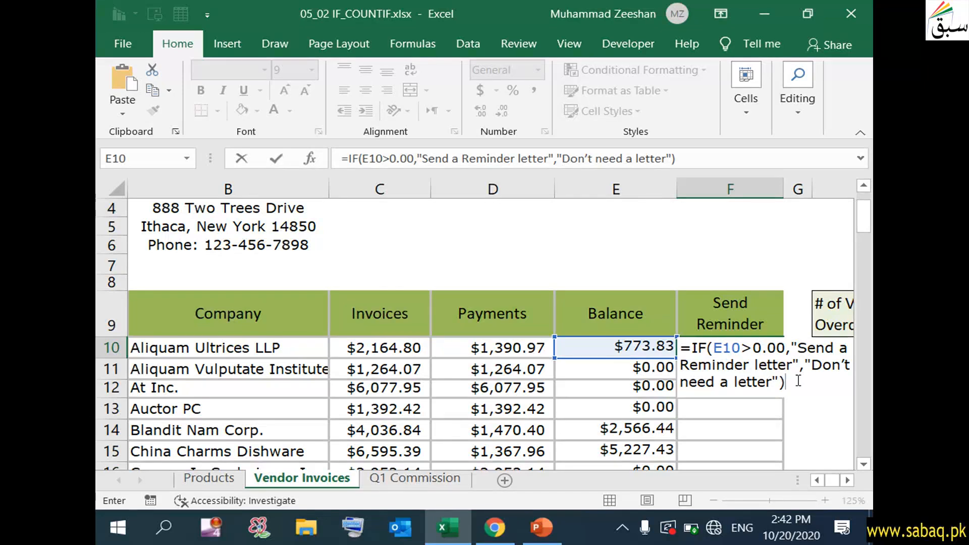
Step: Review the IF formula's three arguments in the Function Arguments dialog and accept the formula
left_click(313, 157)
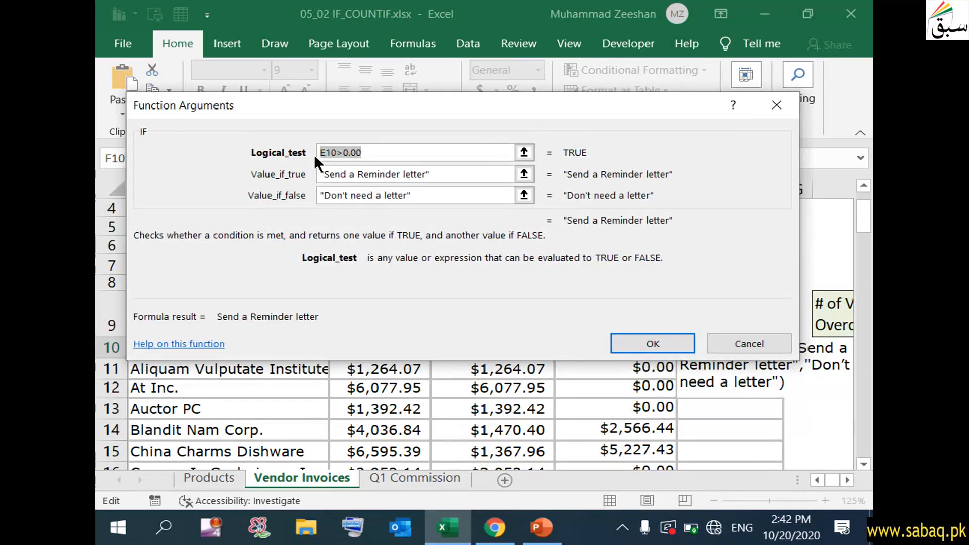
left_click(379, 154)
left_click(675, 344)
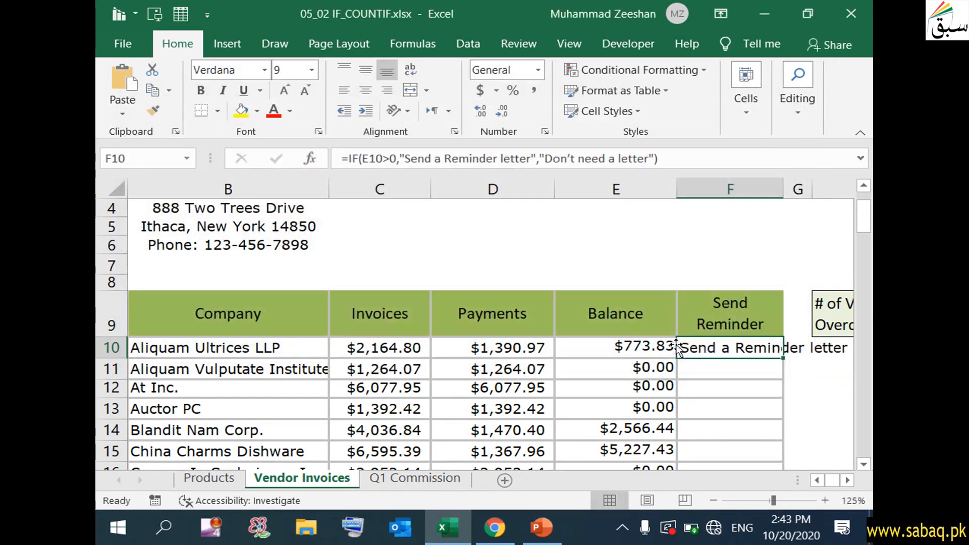
Step: Widen column F until the full reminder text in F10 fits inside the cell
left_click(724, 365)
left_click(731, 349)
left_click_drag(784, 189, 836, 191)
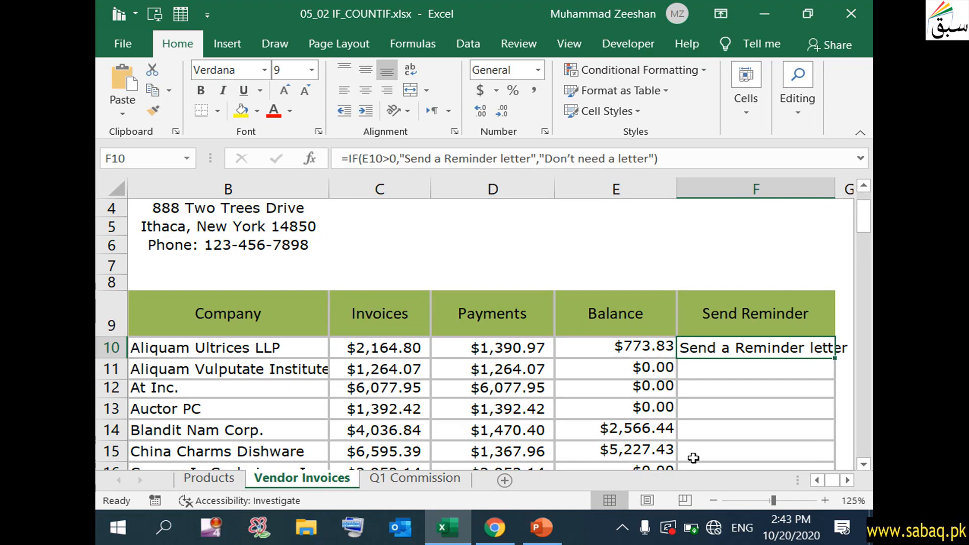
left_click(848, 480)
left_click_drag(634, 191, 658, 191)
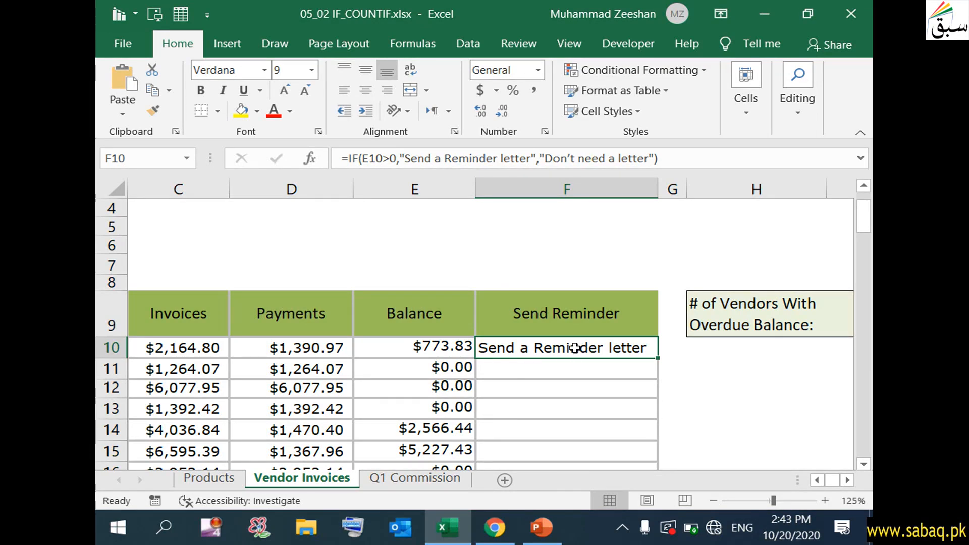
Step: Fill the IF formula from F10 down the Send Reminder column for all the remaining vendors
left_click(461, 347)
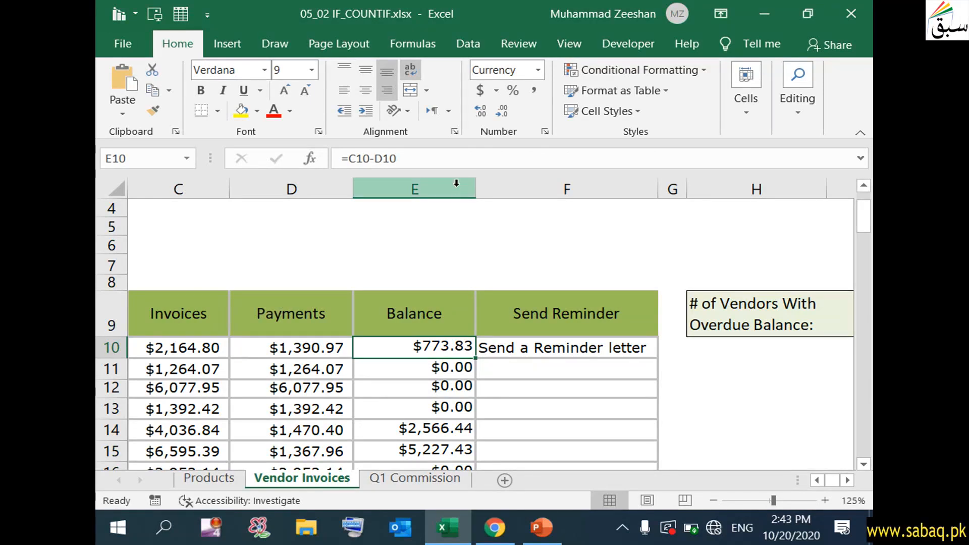
scroll(446, 358, "down", 6)
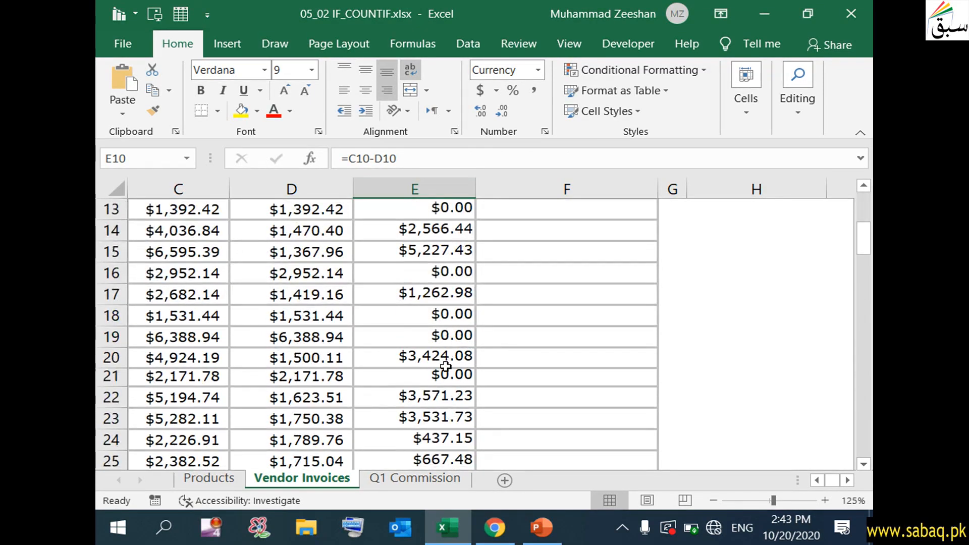
scroll(446, 367, "up", 7)
scroll(505, 356, "down", 1)
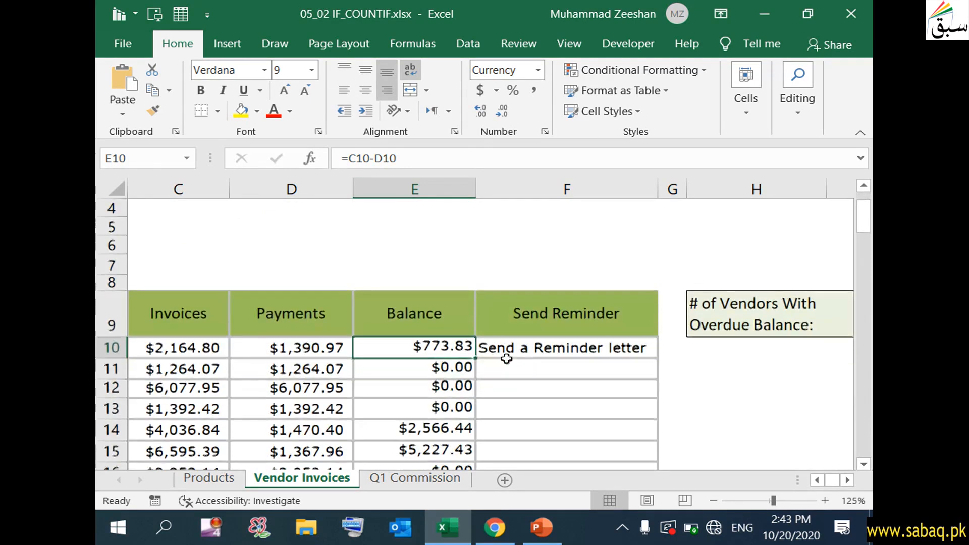
scroll(563, 356, "down", 1)
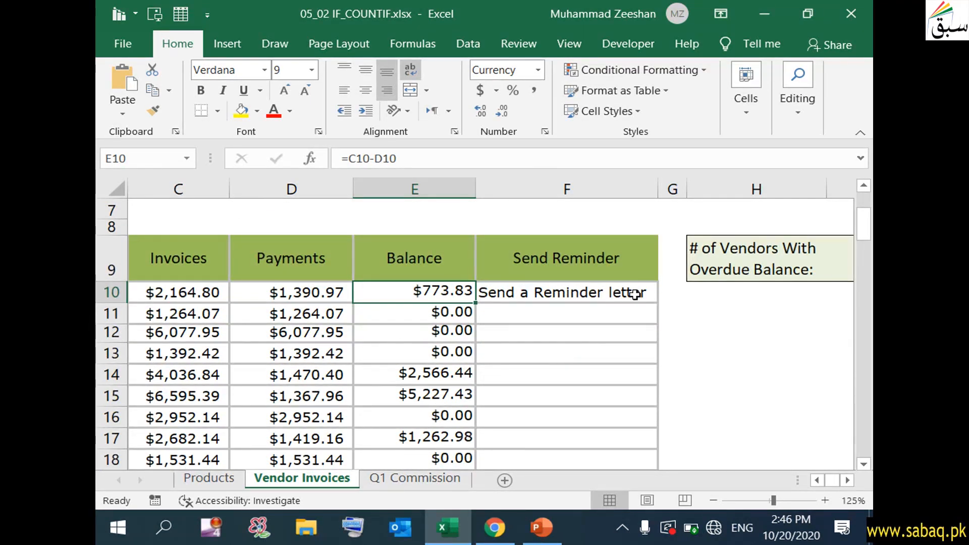
left_click(635, 294)
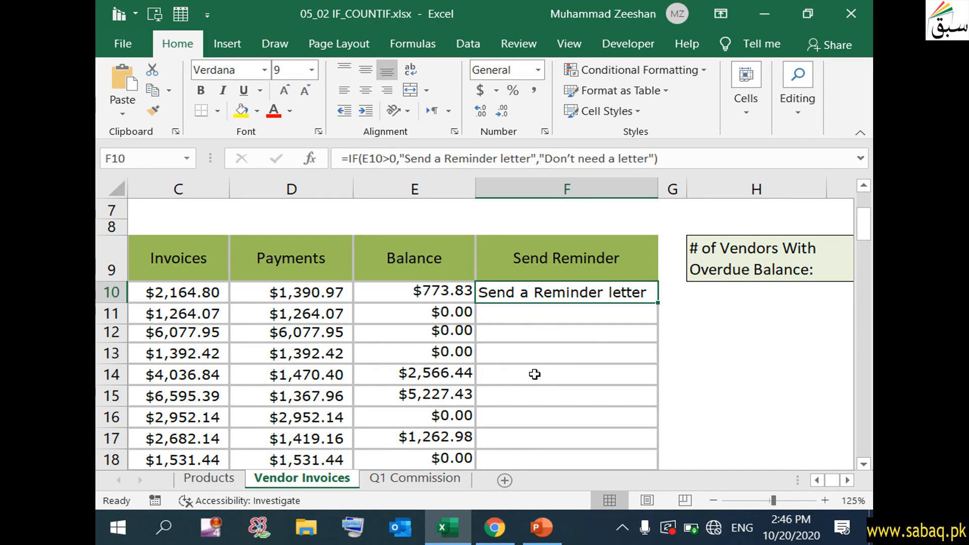
double_click(657, 304)
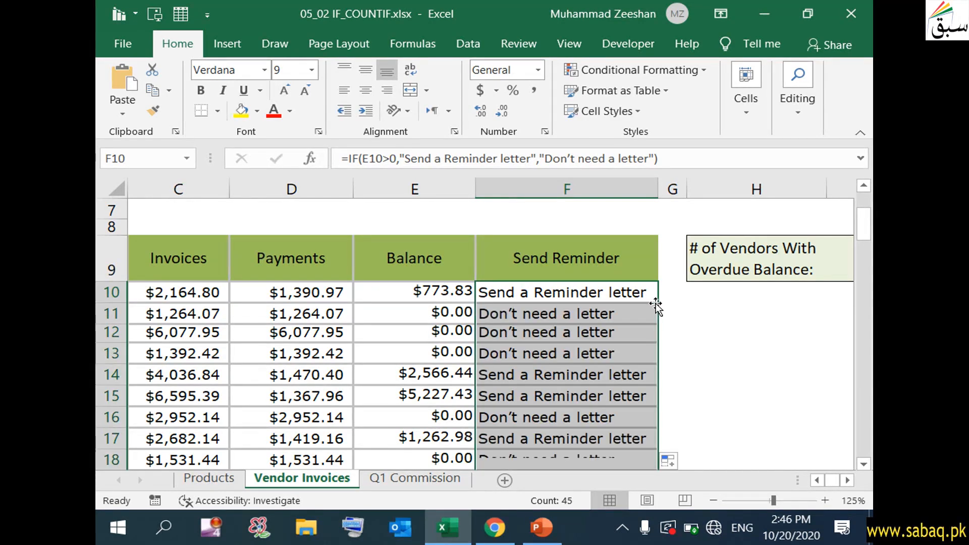
left_click(629, 348)
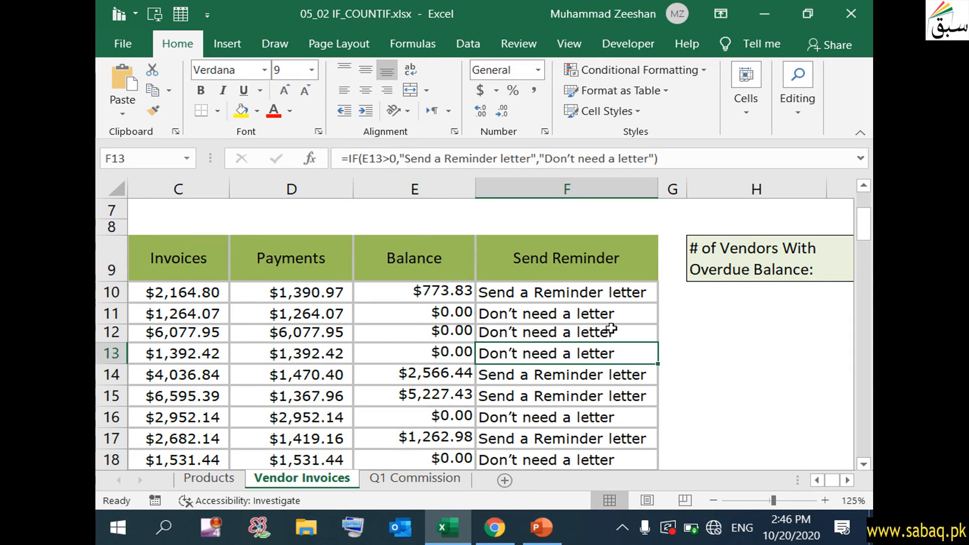
Step: Examine the IF formula in F11 and compare its arguments with the vendor's balance in E11
scroll(612, 329, "down", 6)
scroll(612, 329, "up", 6)
left_click(585, 318)
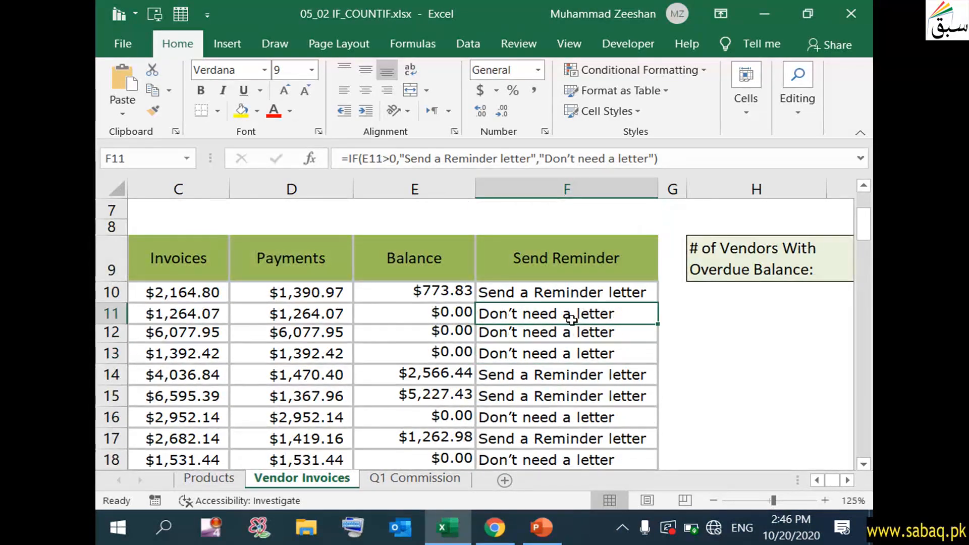
left_click(438, 314)
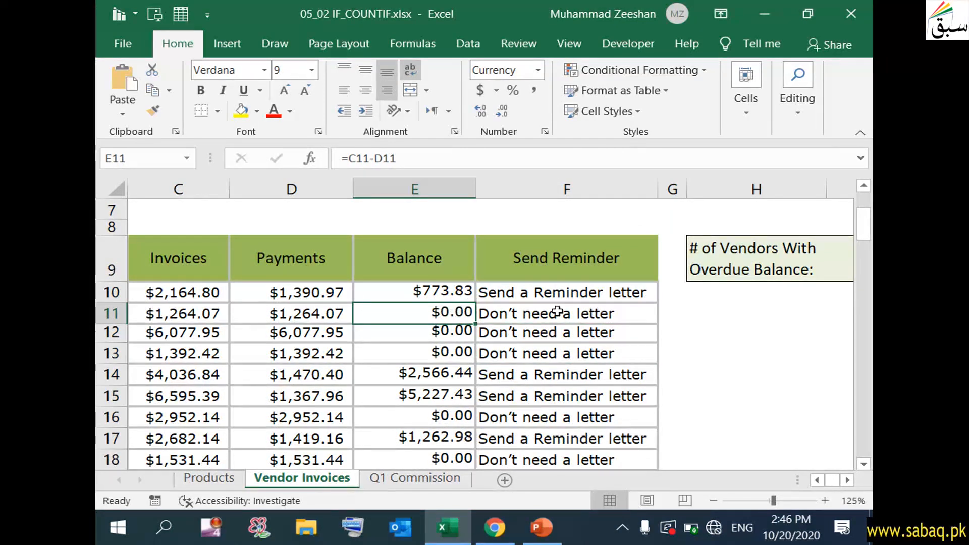
double_click(616, 314)
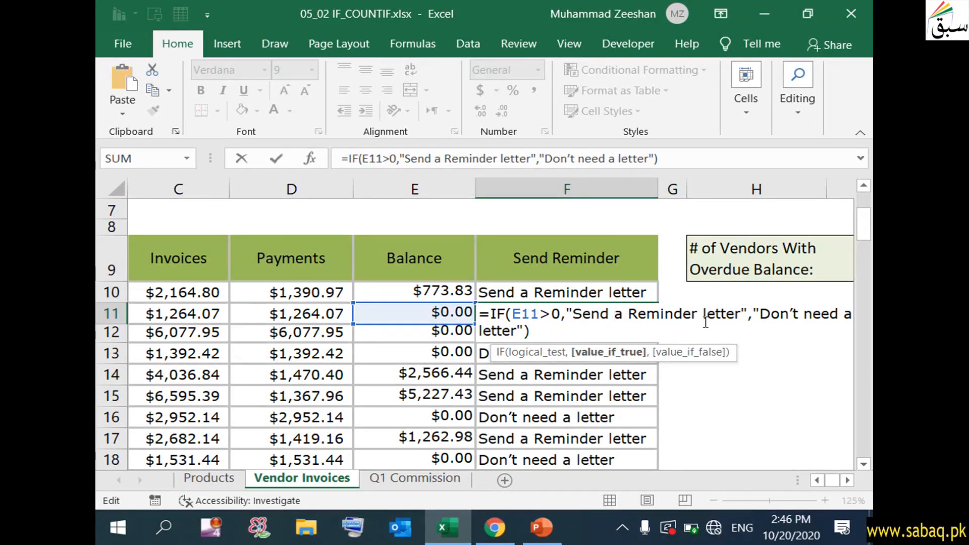
left_click(595, 331)
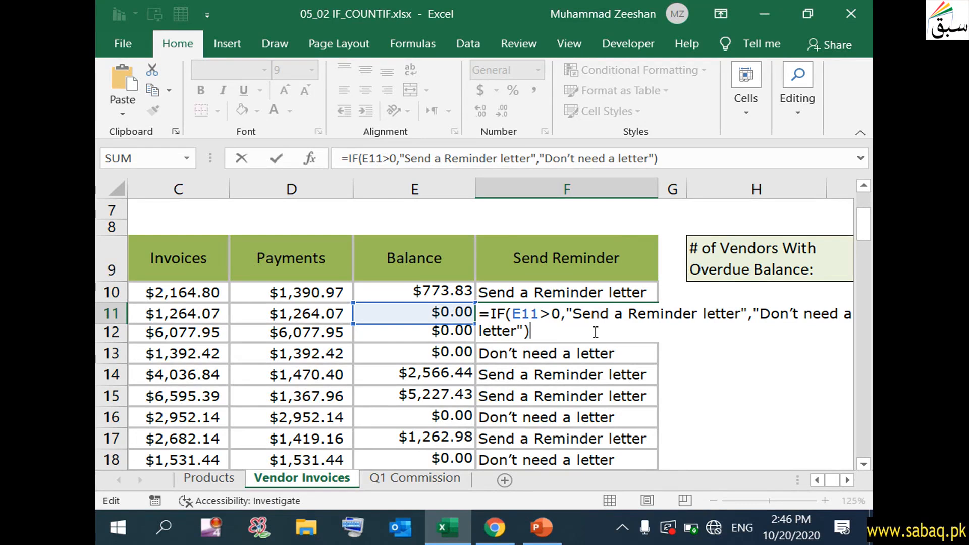
key("Return")
Step: Check the filled Send Reminder results against the balances down the whole vendor list
scroll(606, 338, "down", 2)
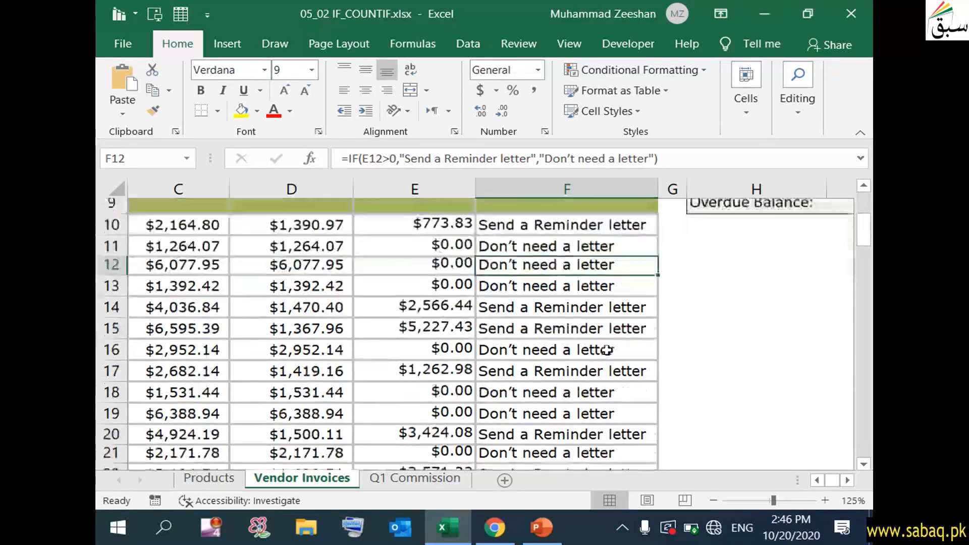
scroll(609, 349, "down", 10)
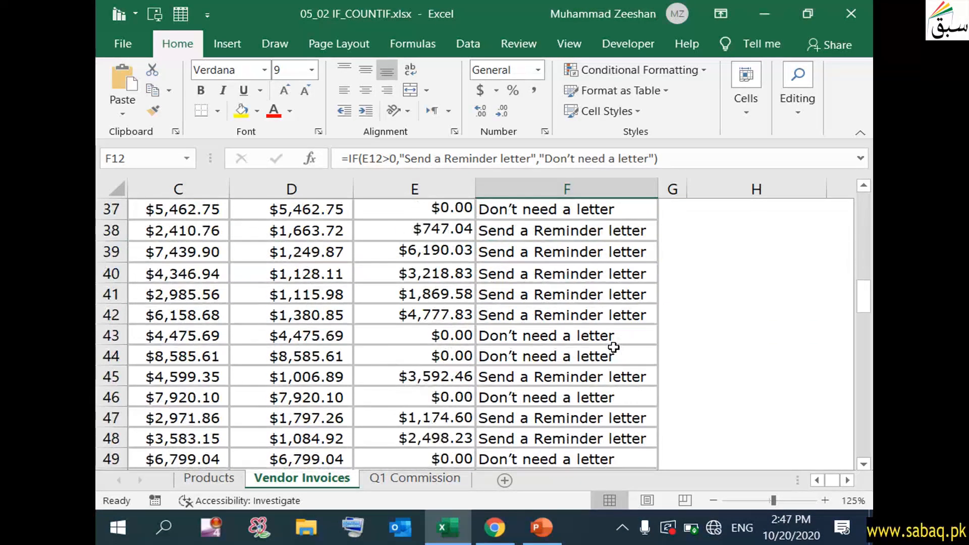
scroll(613, 347, "down", 2)
scroll(614, 347, "up", 14)
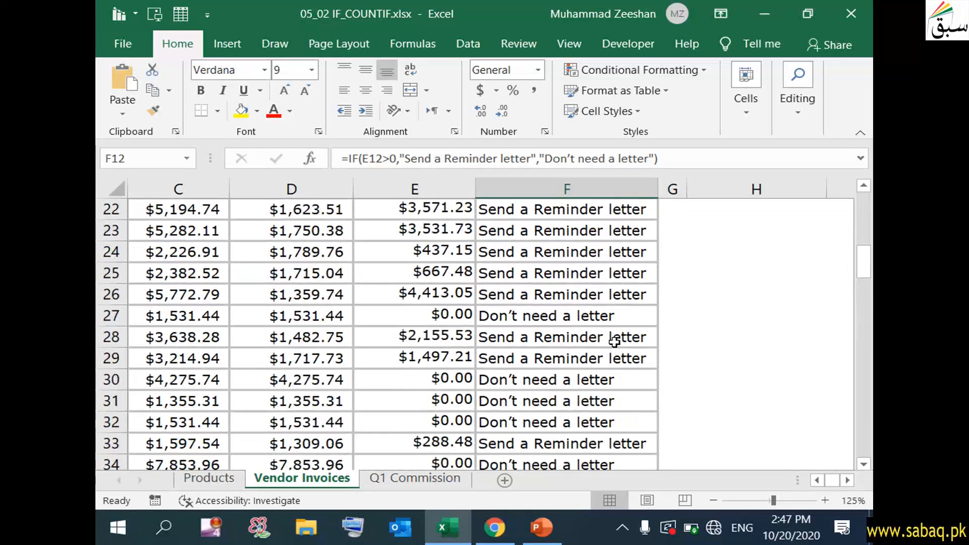
scroll(614, 341, "up", 2)
scroll(615, 336, "down", 2)
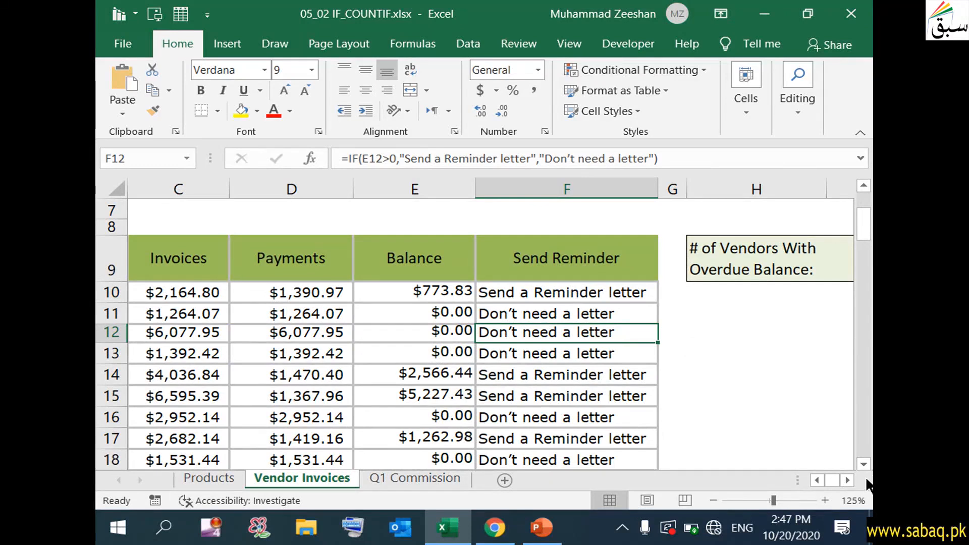
Step: Switch to the PowerPoint slide show to read the COUNTIF definition and return to the Excel workbook
left_click(542, 528)
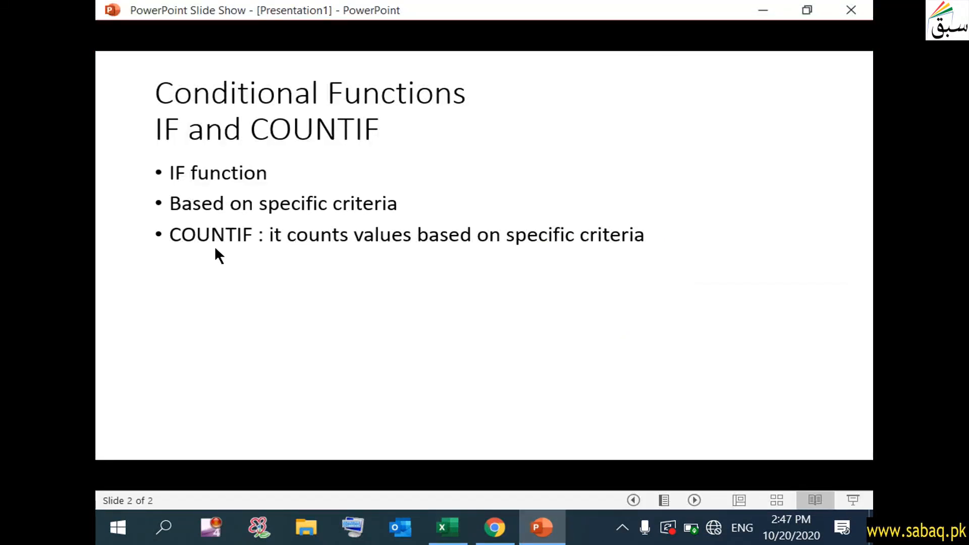
left_click(762, 10)
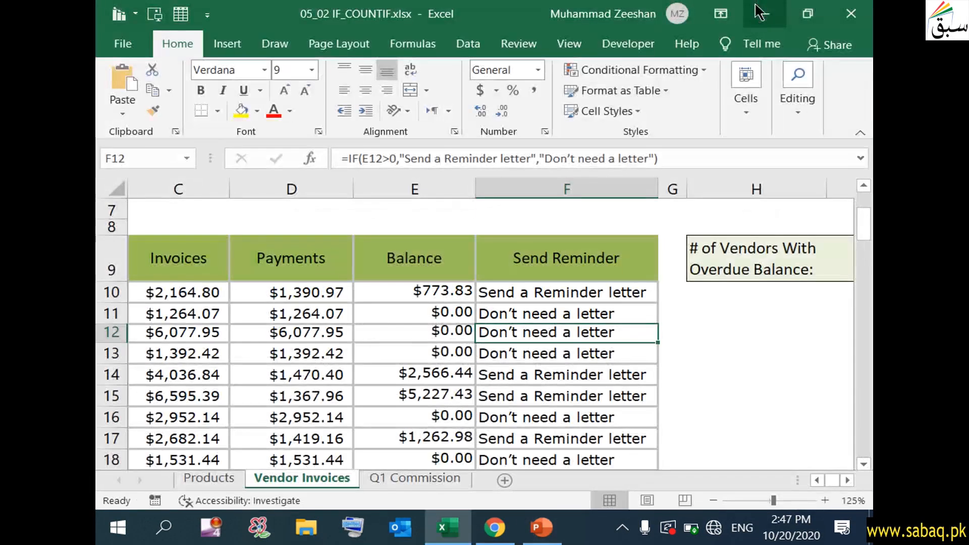
Step: Begin a COUNTIF formula in cell I9 beside the "# of Vendors With Overdue Balance:" label
left_click(848, 480)
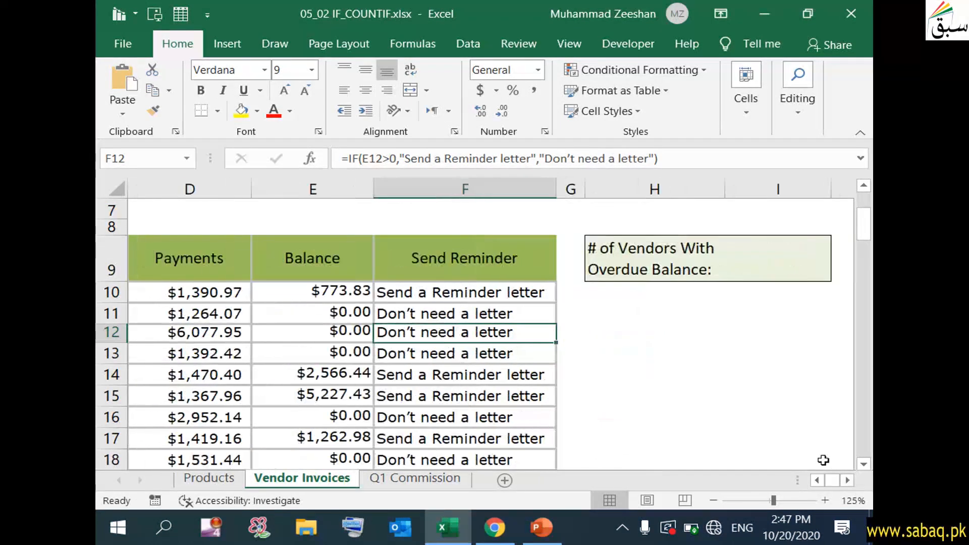
left_click(763, 263)
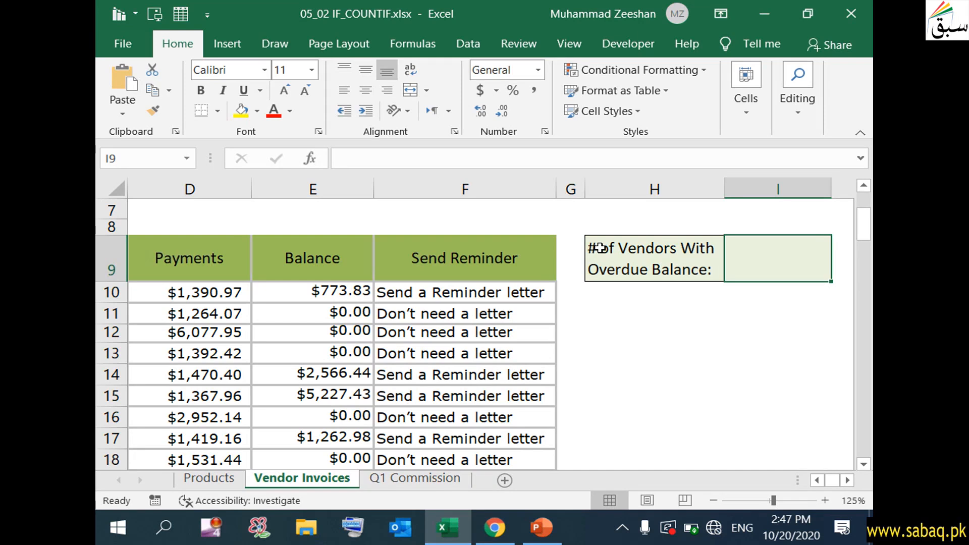
double_click(767, 267)
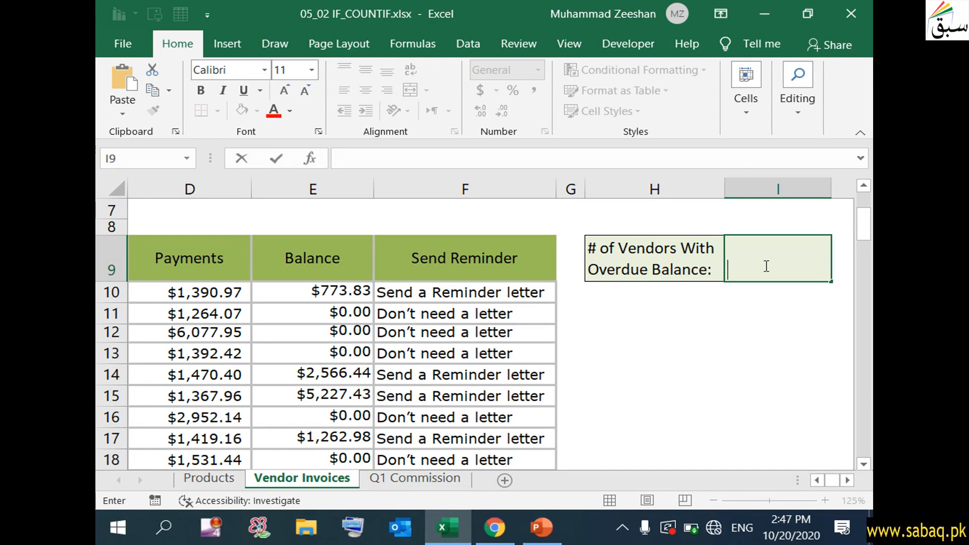
type("=")
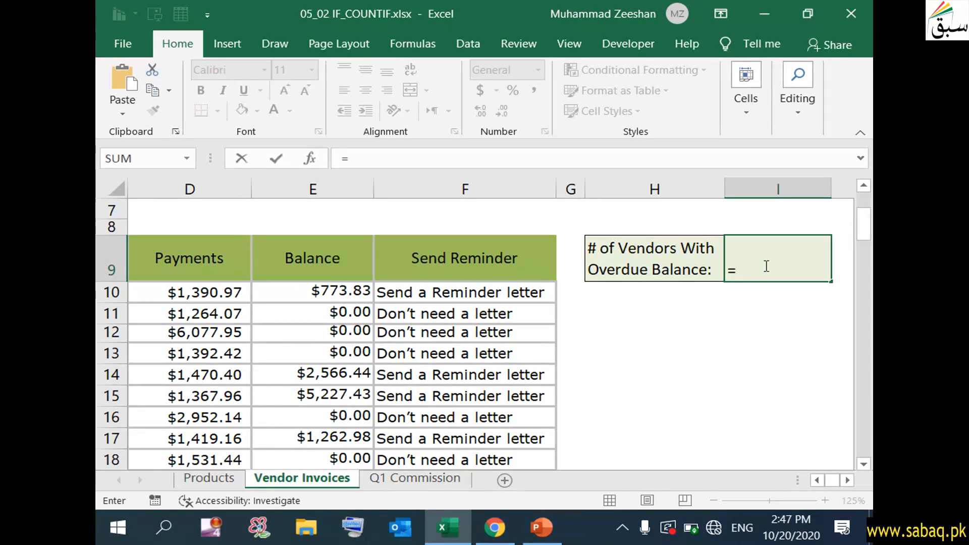
type("COUNT")
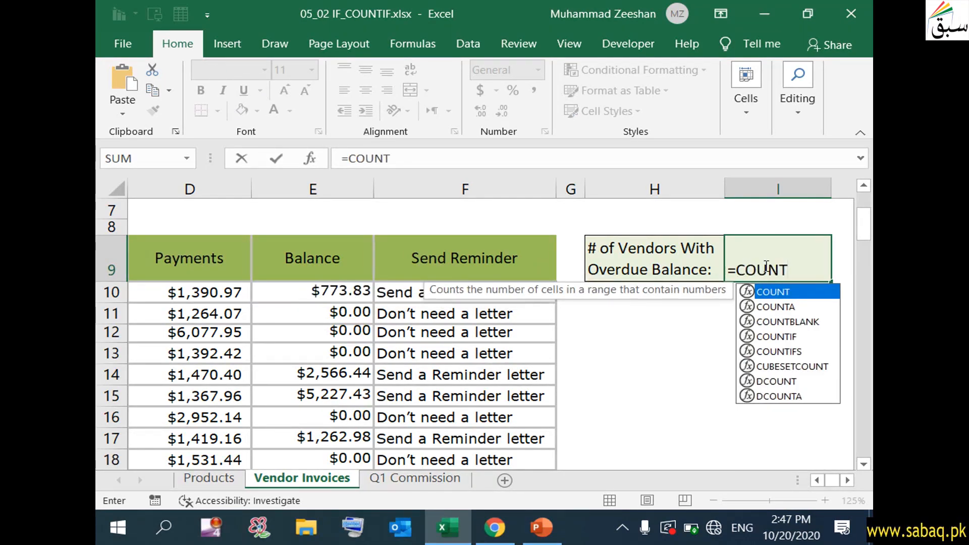
type("IF(")
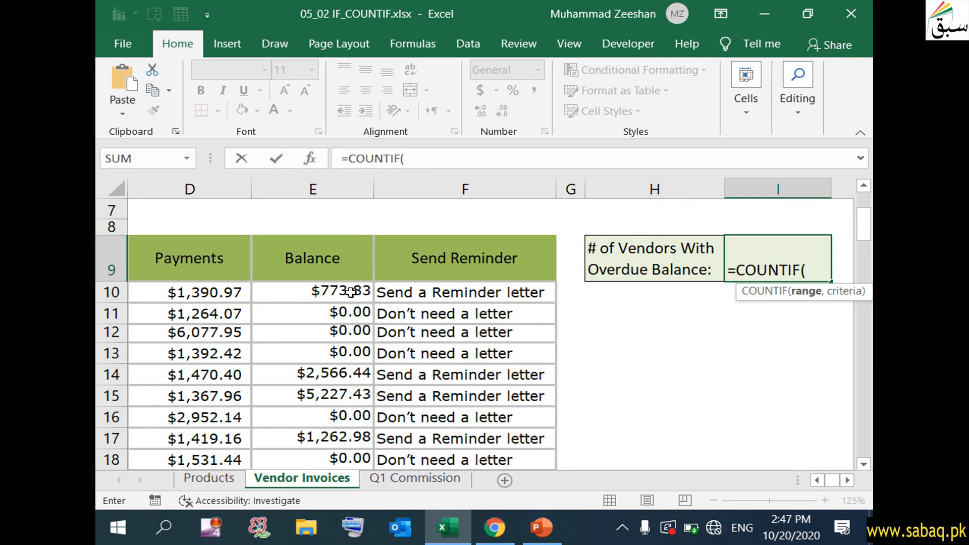
Step: Set the COUNTIF range to all vendor balances, E10:E54, and add the comma before the criteria argument
left_click_drag(351, 292, 322, 475)
left_click_drag(317, 489, 343, 413)
scroll(691, 418, "up", 14)
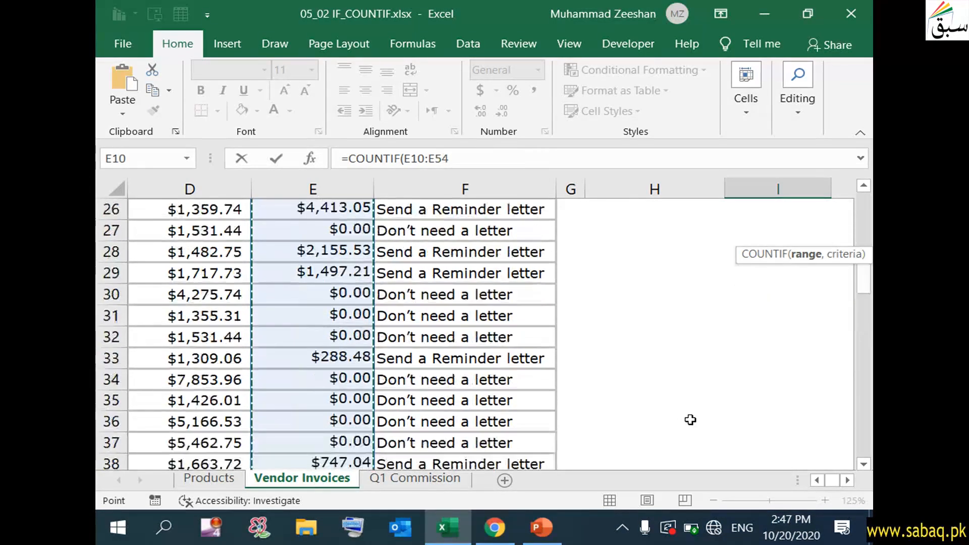
scroll(695, 420, "down", 1)
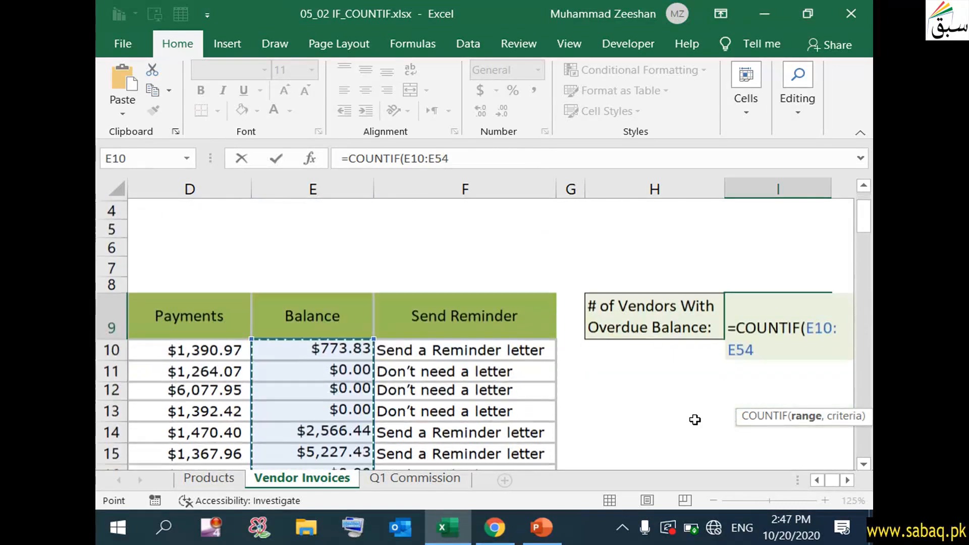
key("F2")
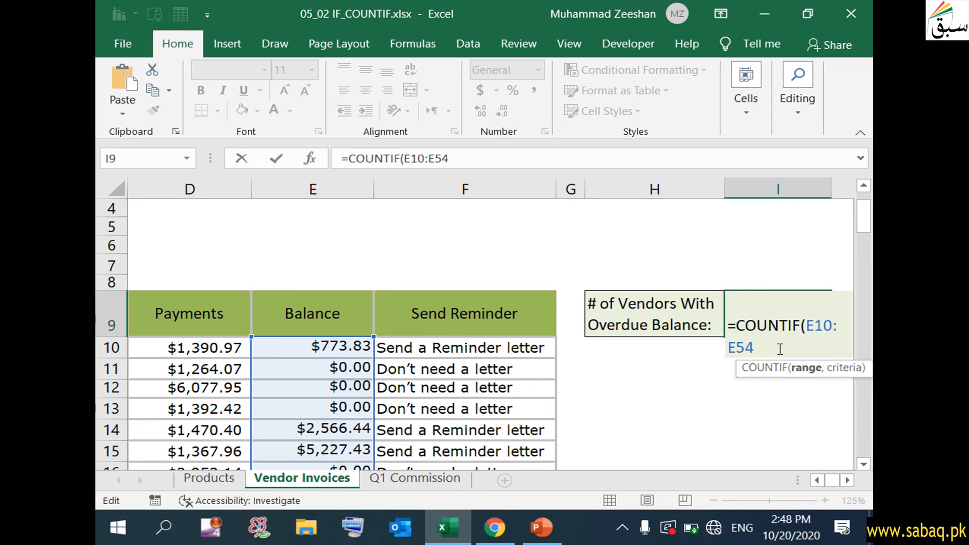
type(",")
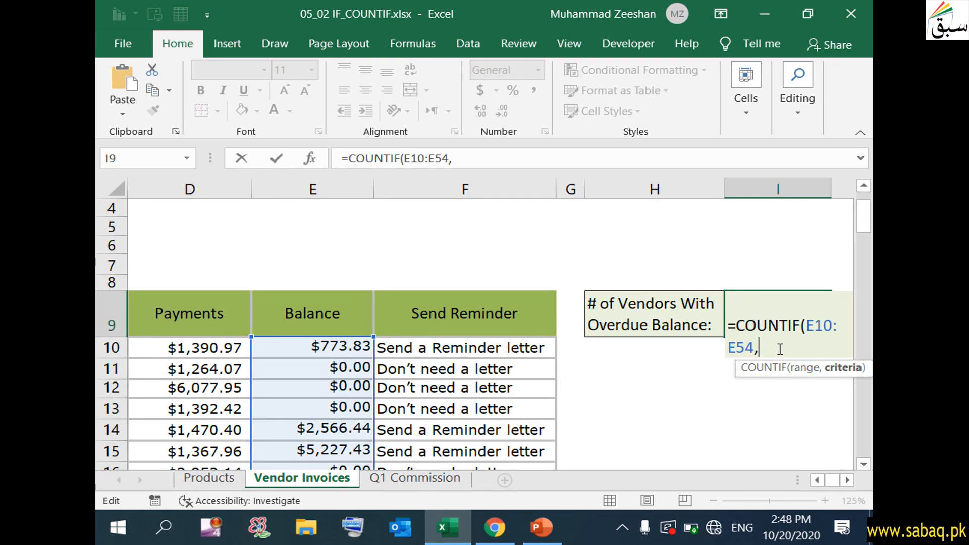
Step: Enter ">0.00" in quotation marks as the COUNTIF criterion, close the parenthesis and accept the formula in I9
type(">0.00)")
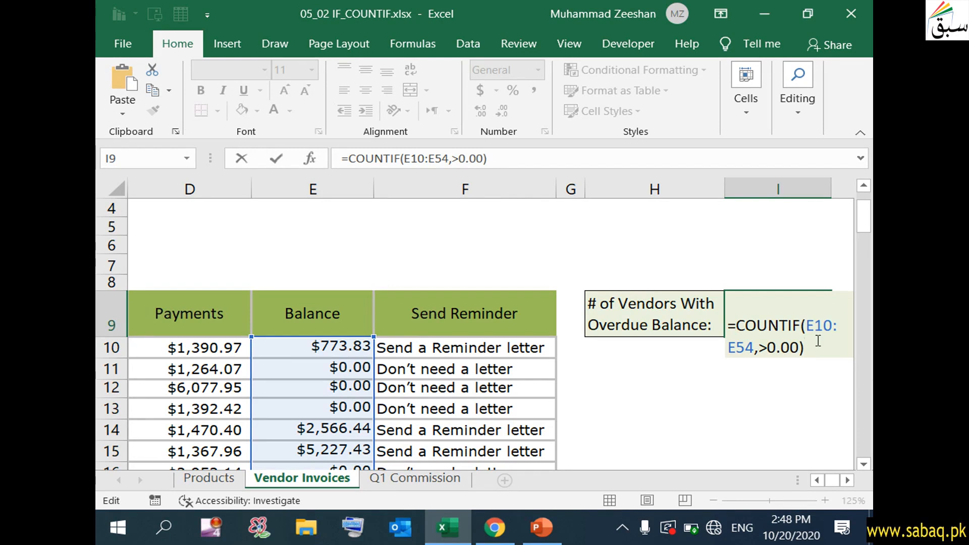
left_click(767, 348)
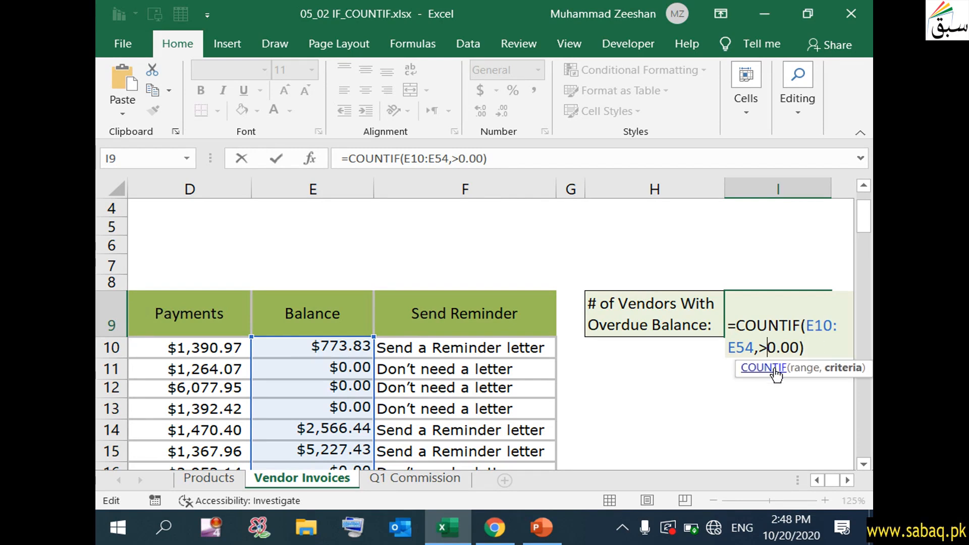
left_click(831, 344)
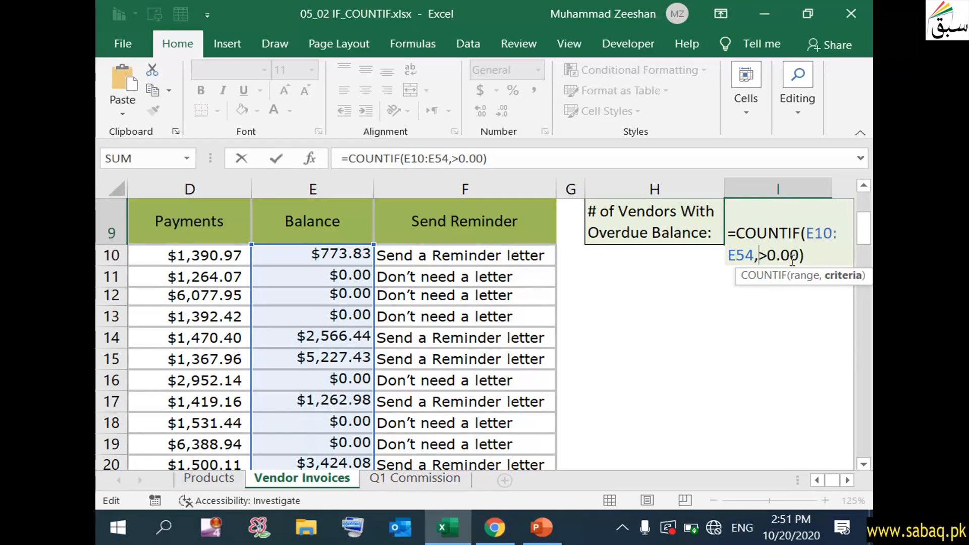
type("\"")
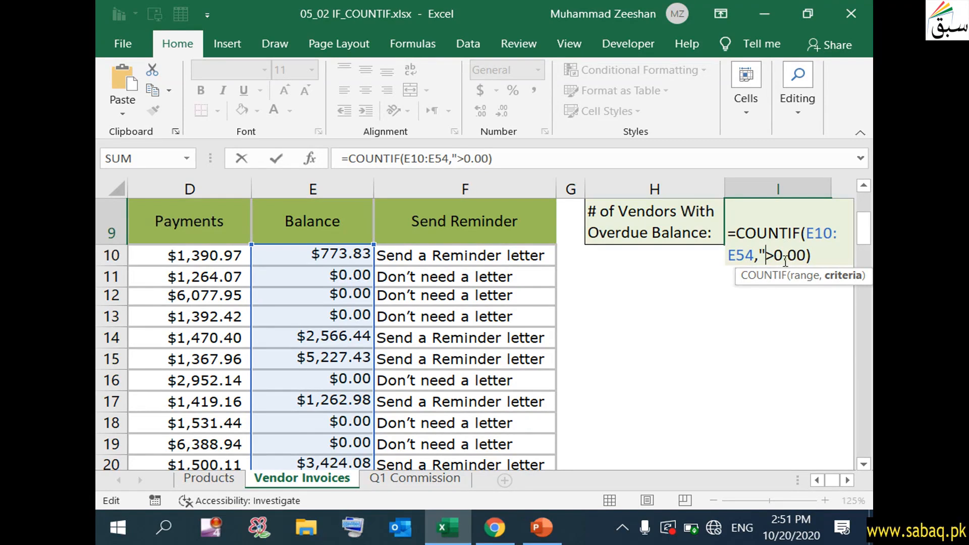
left_click(807, 256)
type("\"")
left_click(829, 256)
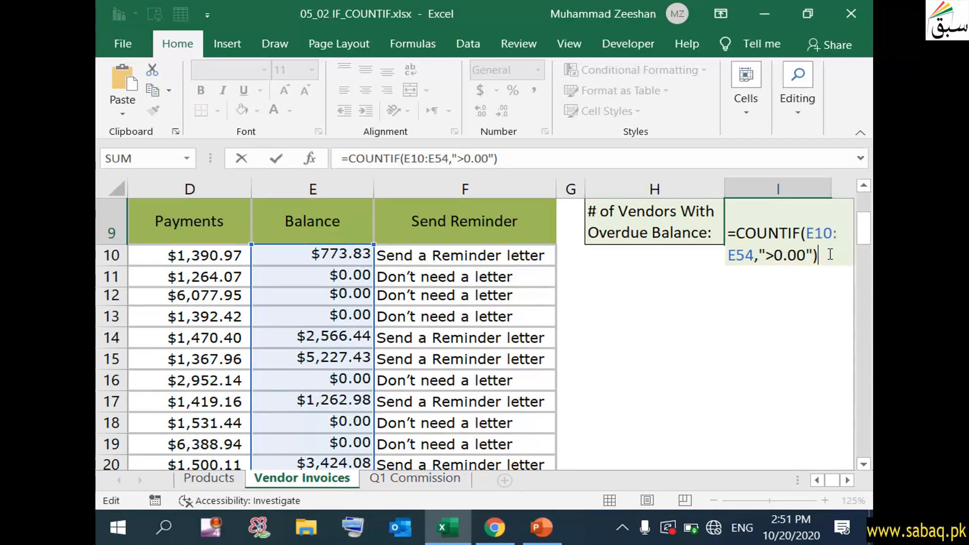
key("Return")
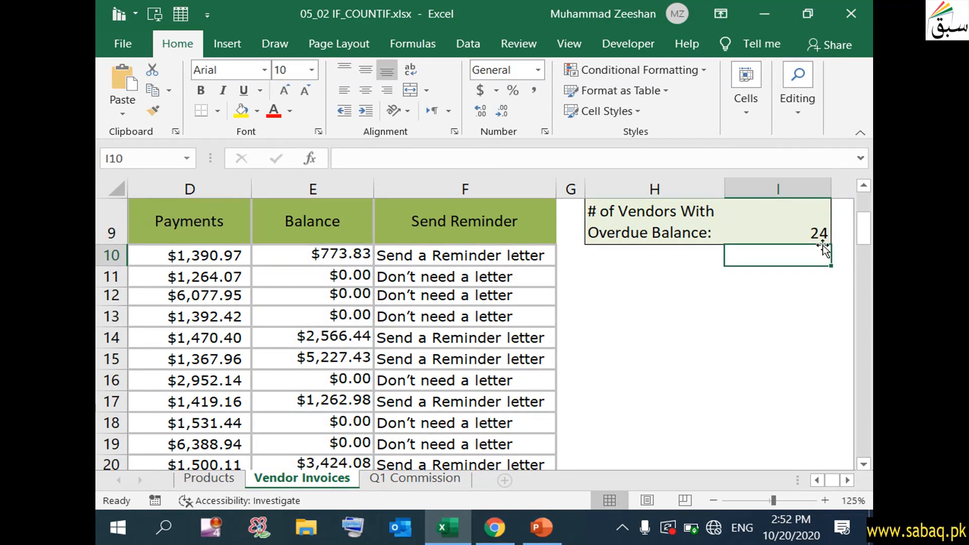
Step: Review the COUNTIF formula in I9 and look through the Vendor ID, Company and Balance columns down to row 54
left_click(823, 234)
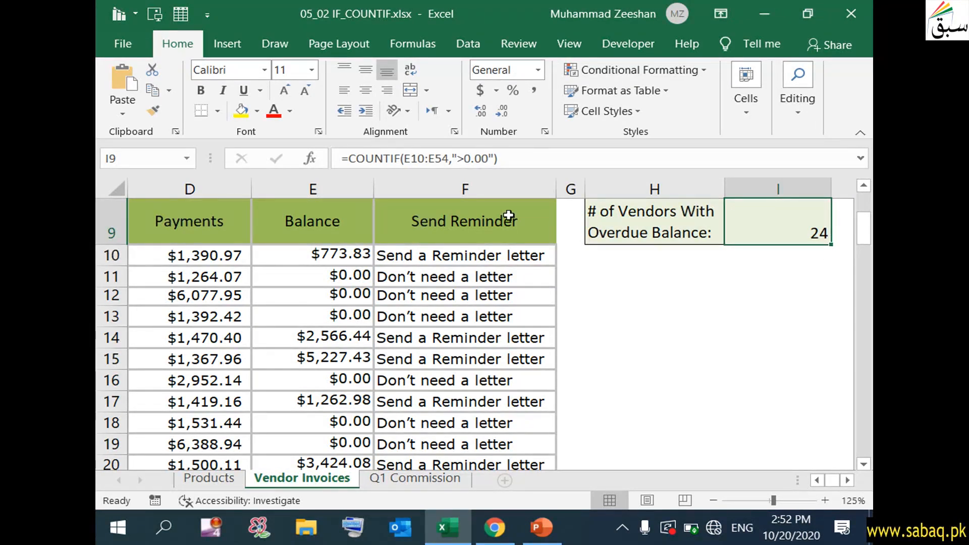
left_click(330, 222)
left_click_drag(834, 480, 798, 478)
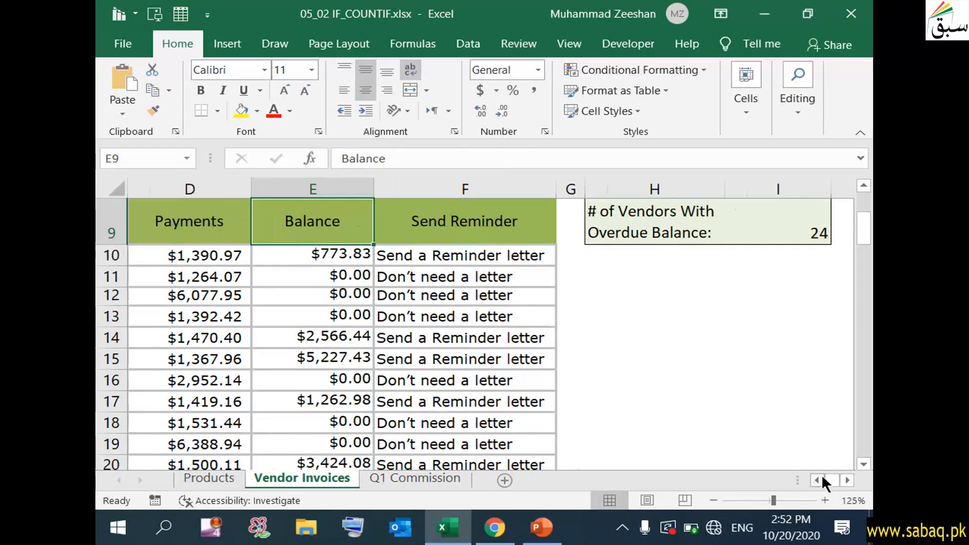
left_click(817, 480)
scroll(148, 331, "down", 4)
scroll(148, 330, "down", 8)
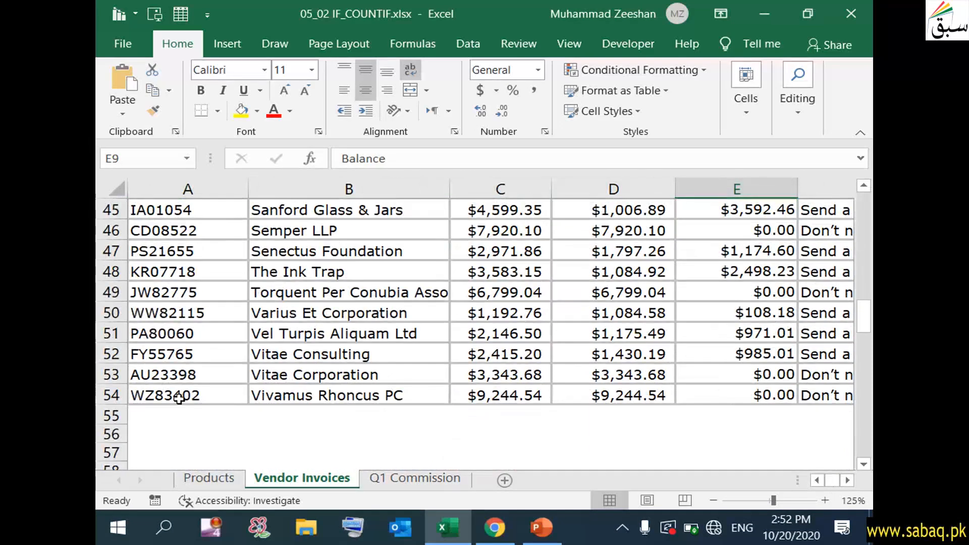
left_click(186, 399)
scroll(184, 409, "up", 9)
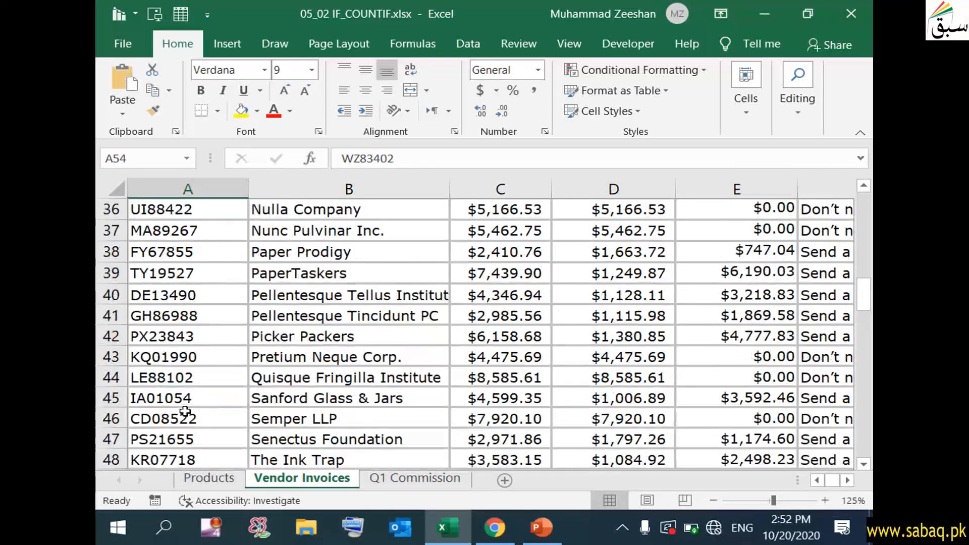
scroll(193, 412, "up", 5)
scroll(196, 409, "down", 1)
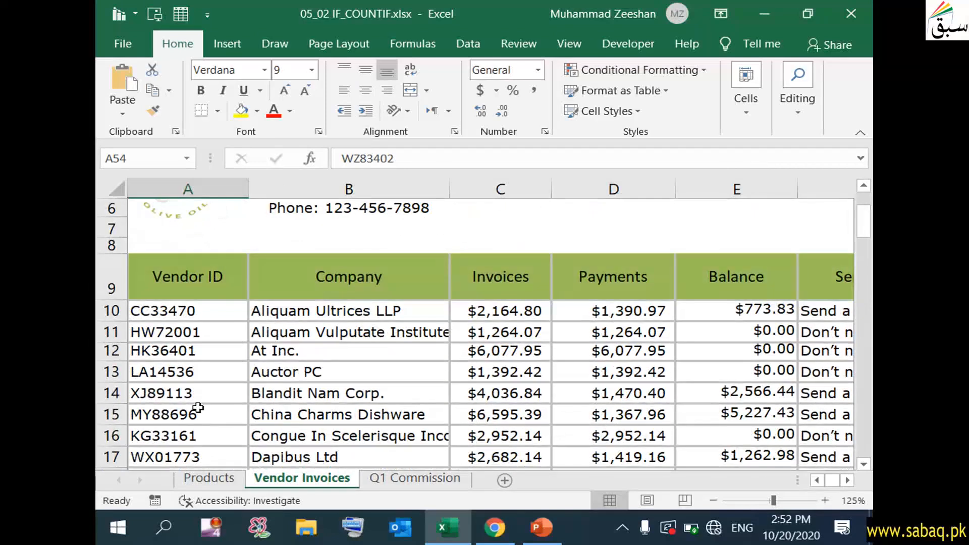
scroll(198, 408, "down", 1)
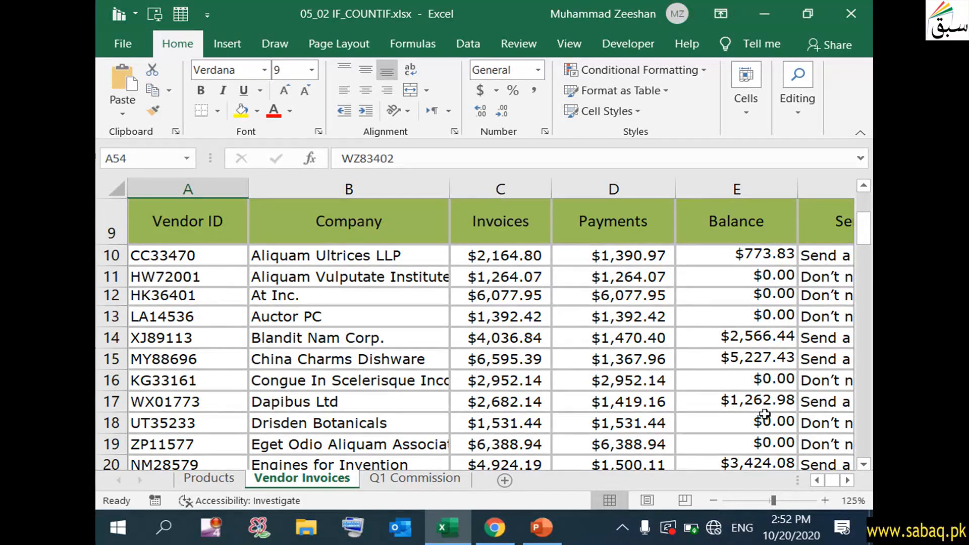
Step: Compare the Balance and Send Reminder columns, and select I9 to review the overdue vendor count formula
left_click(848, 480)
left_click(847, 480)
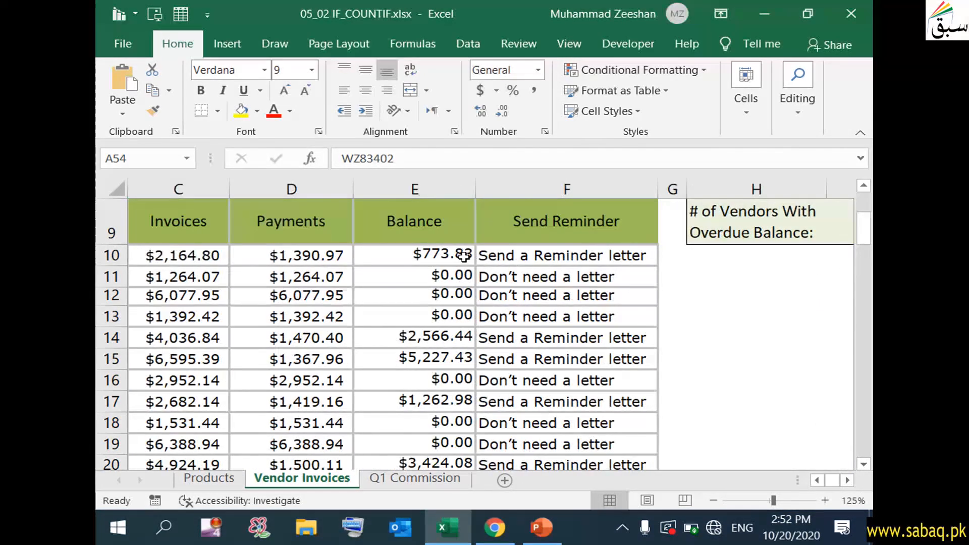
left_click(853, 482)
left_click(852, 481)
left_click(652, 221)
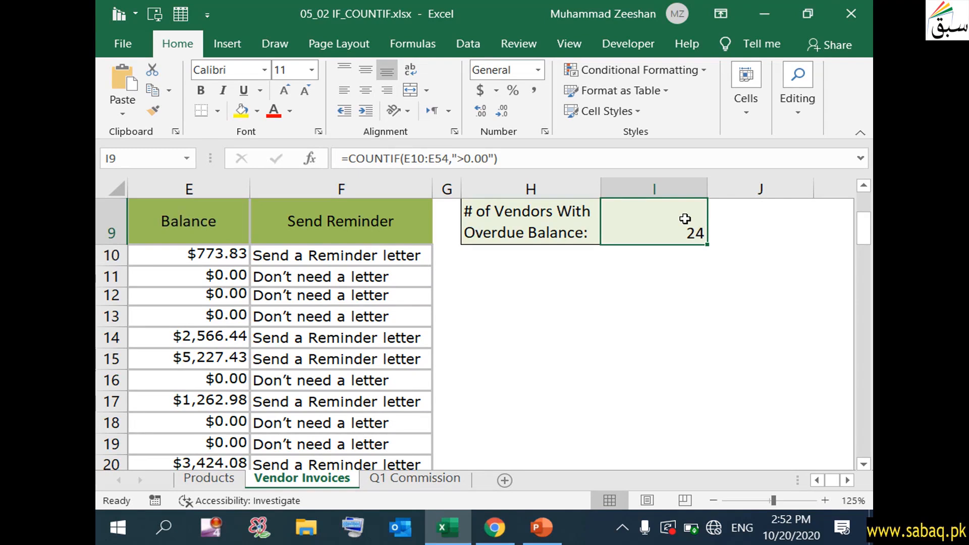
Step: Look through the AutoSum function choices with I9 selected, and close the list without inserting a function
left_click(798, 111)
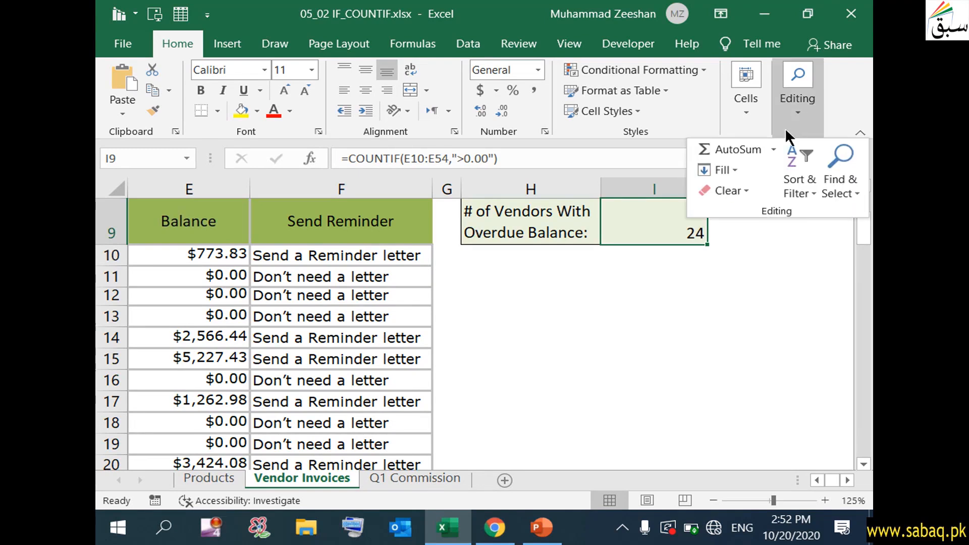
left_click(775, 148)
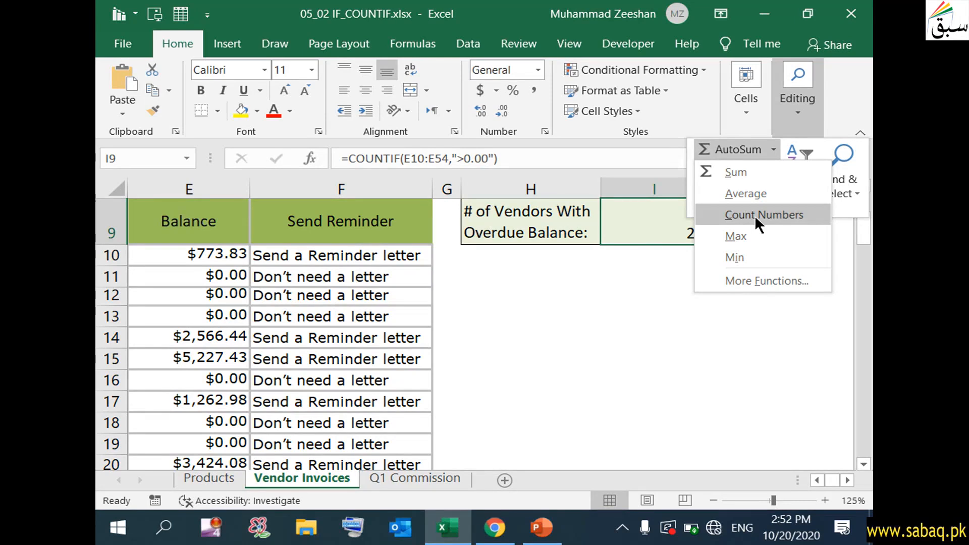
left_click(669, 224)
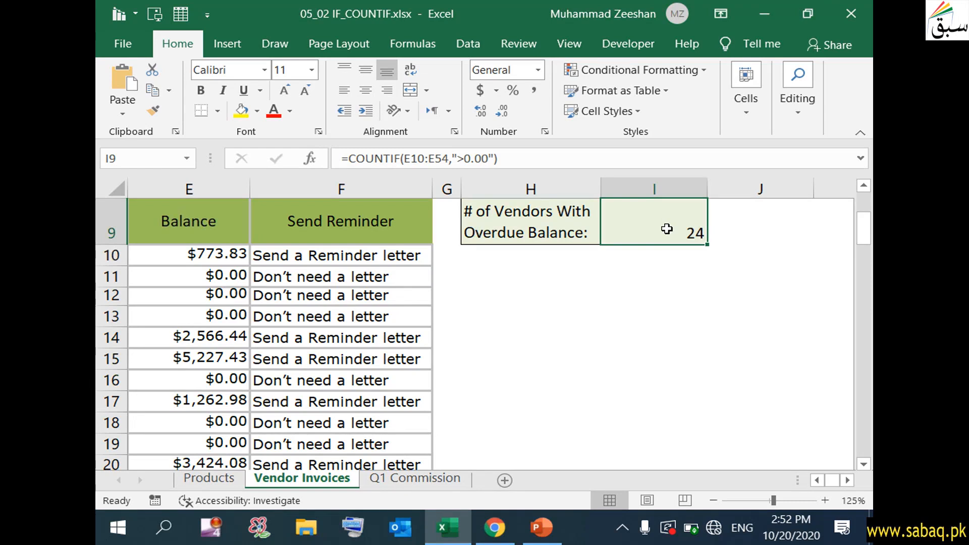
Step: Inspect the Range and Criteria arguments of the COUNTIF function in I9 and close the Function Arguments dialog with OK
left_click(310, 157)
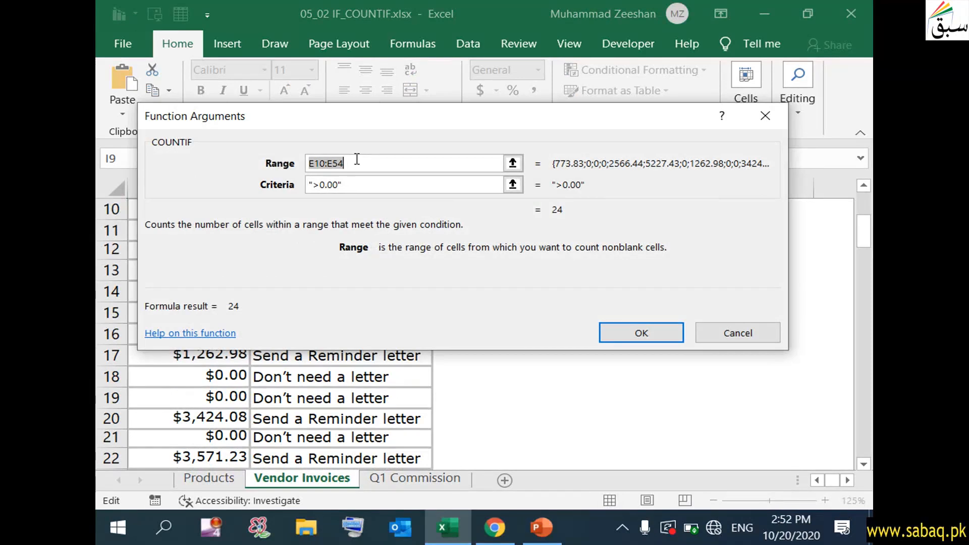
left_click(357, 159)
left_click(353, 184)
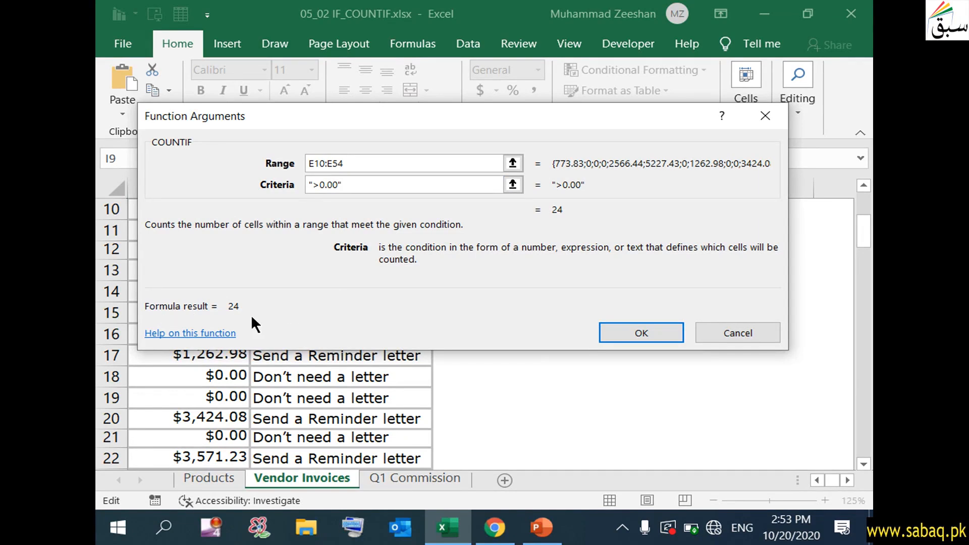
left_click(659, 328)
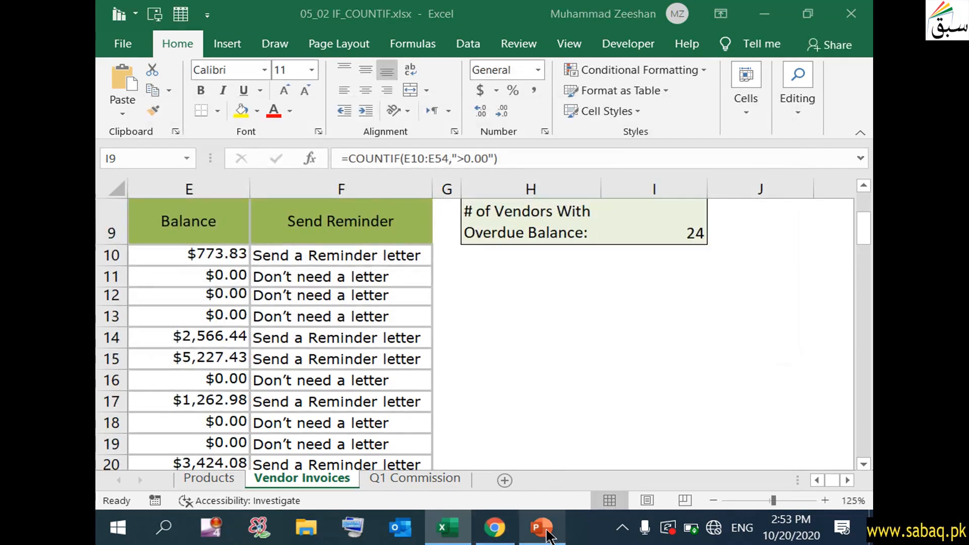
Step: Switch to the PowerPoint slide show and show the "Conditional Functions IF and COUNTIF" title slide
left_click(542, 528)
left_click(512, 342)
left_click(510, 338)
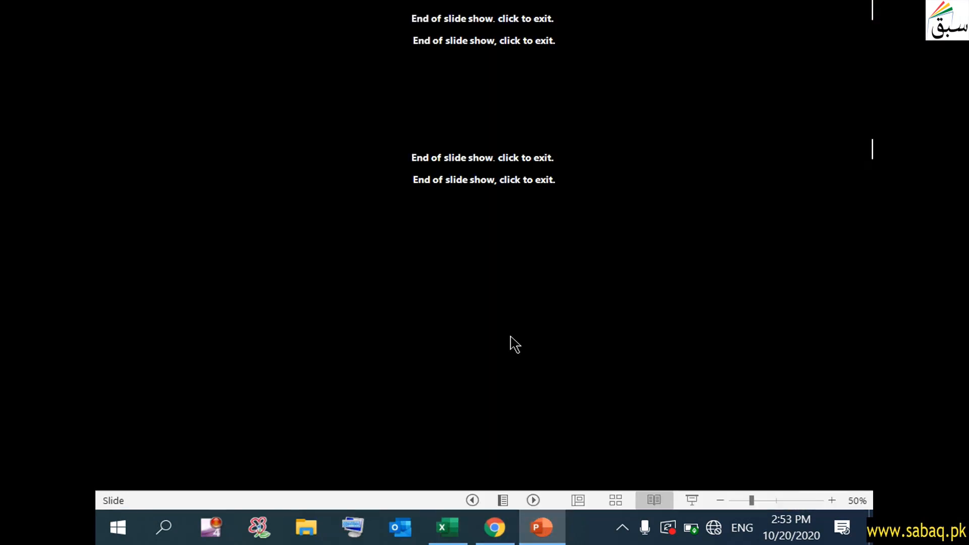
left_click(629, 499)
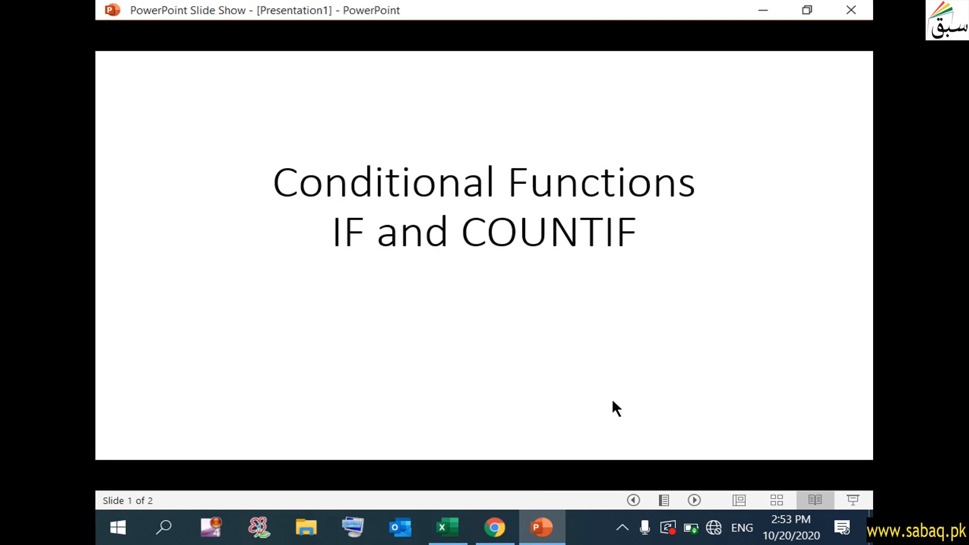